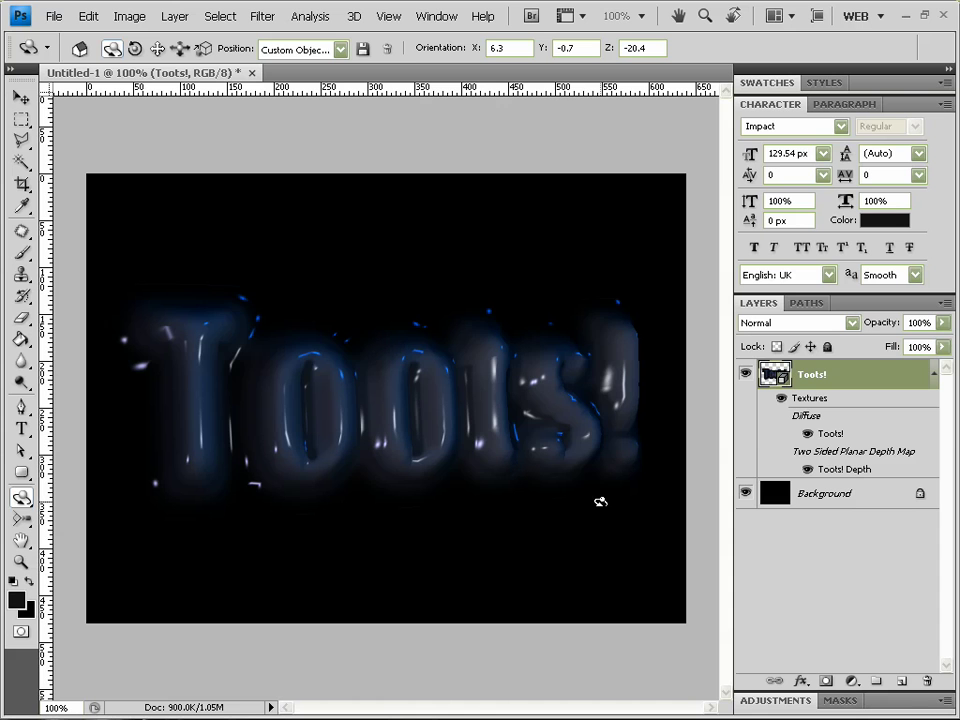
# Step: Rotate the 3D Toots! text to orientation X -2.9, Y -2.4, Z -20.4
pyautogui.moveTo(520, 418); pyautogui.dragTo(251, 390)
pyautogui.moveTo(207, 452); pyautogui.dragTo(216, 392)
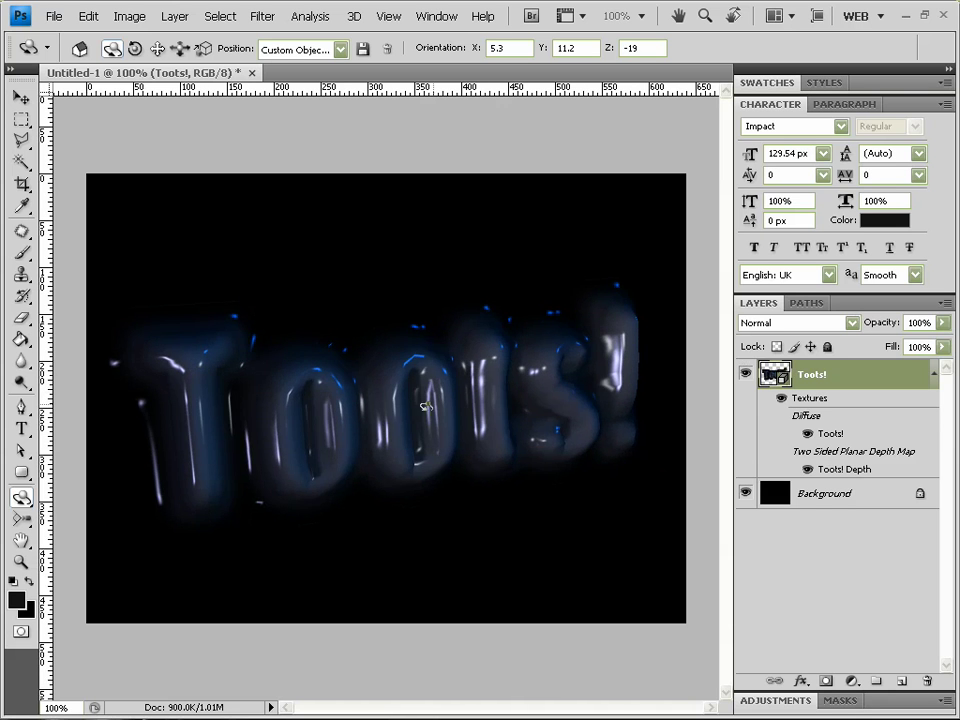
pyautogui.moveTo(425, 406); pyautogui.dragTo(543, 411)
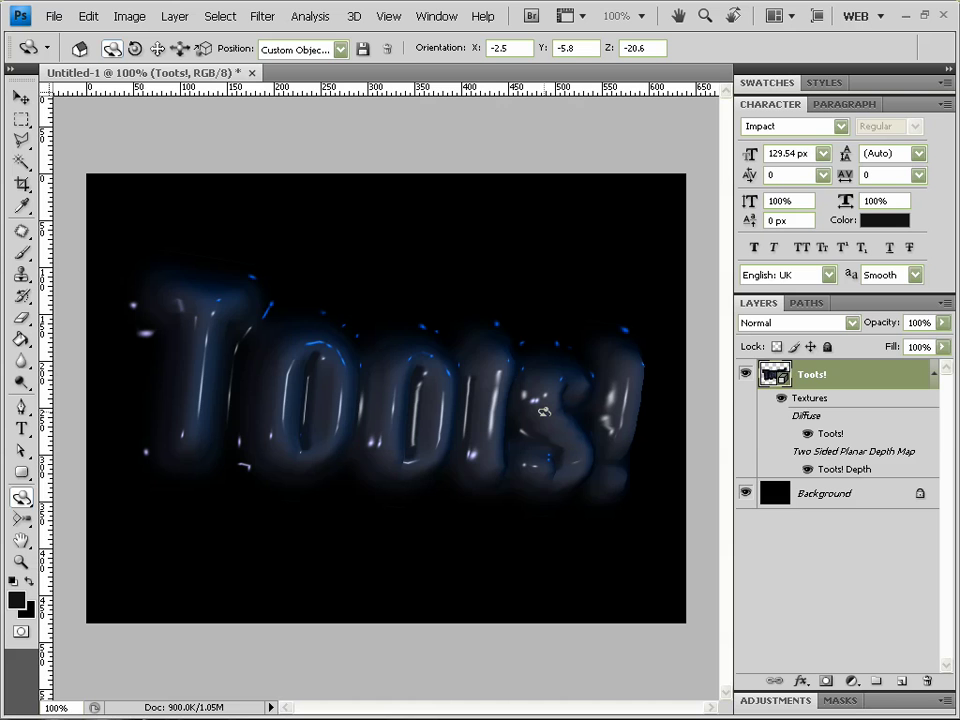
pyautogui.moveTo(543, 411); pyautogui.dragTo(560, 432)
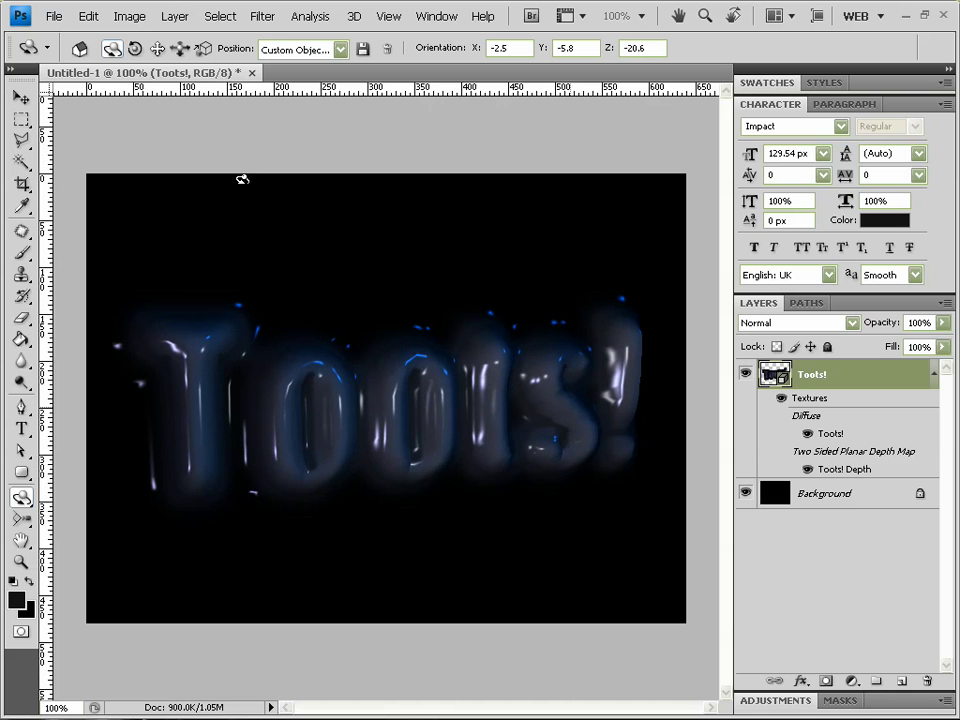
# Step: Close the 3D document without saving and create a new black 640×480 document
pyautogui.click(253, 73)
pyautogui.click(470, 296)
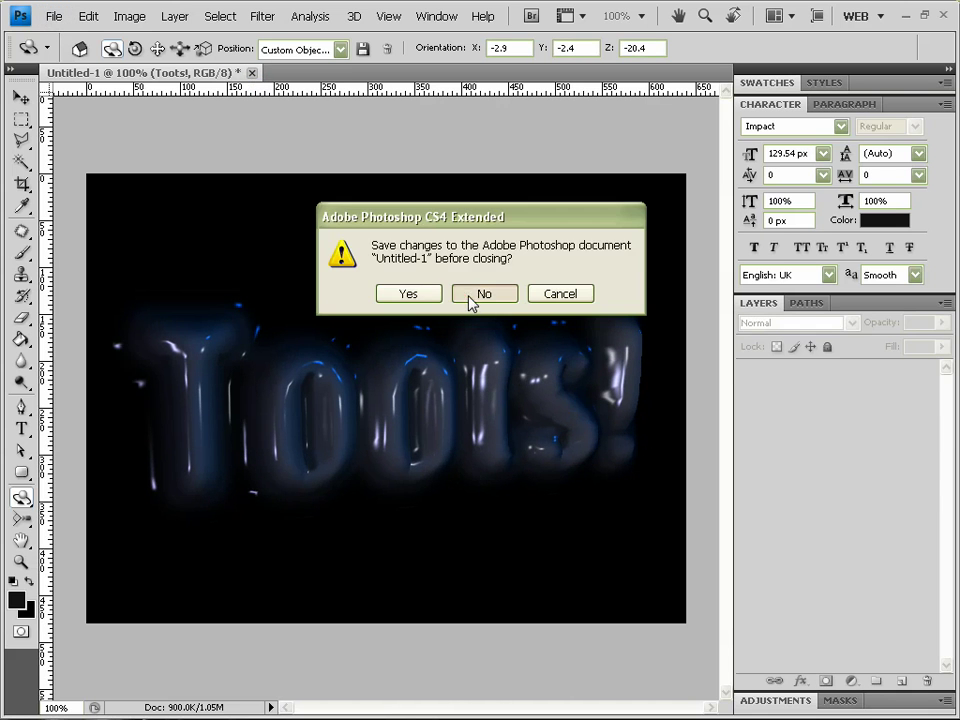
pyautogui.click(54, 16)
pyautogui.click(64, 35)
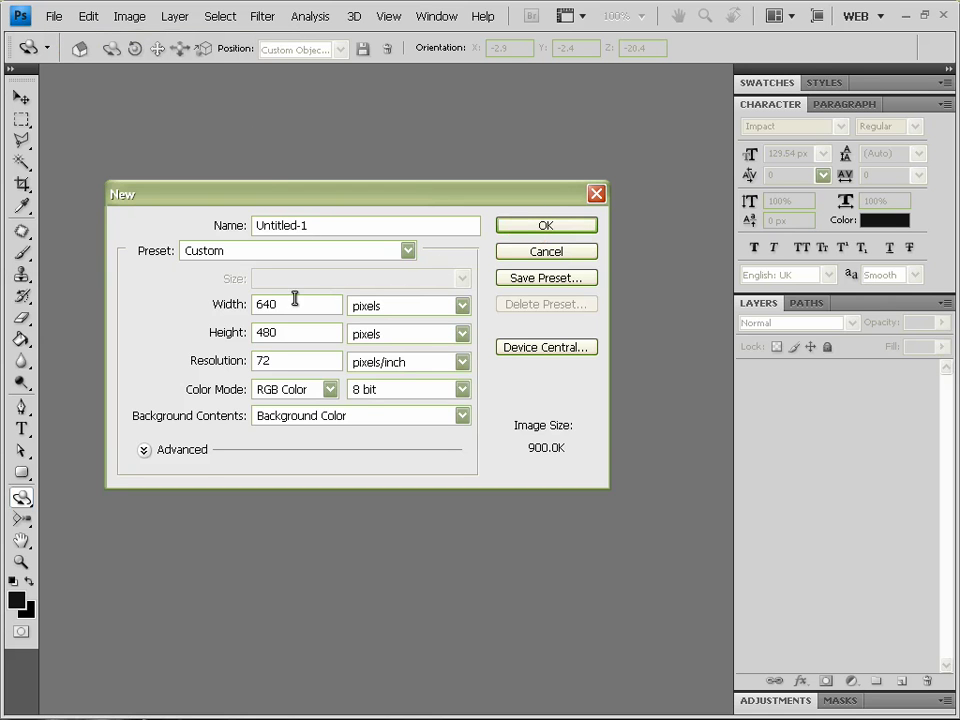
pyautogui.click(522, 225)
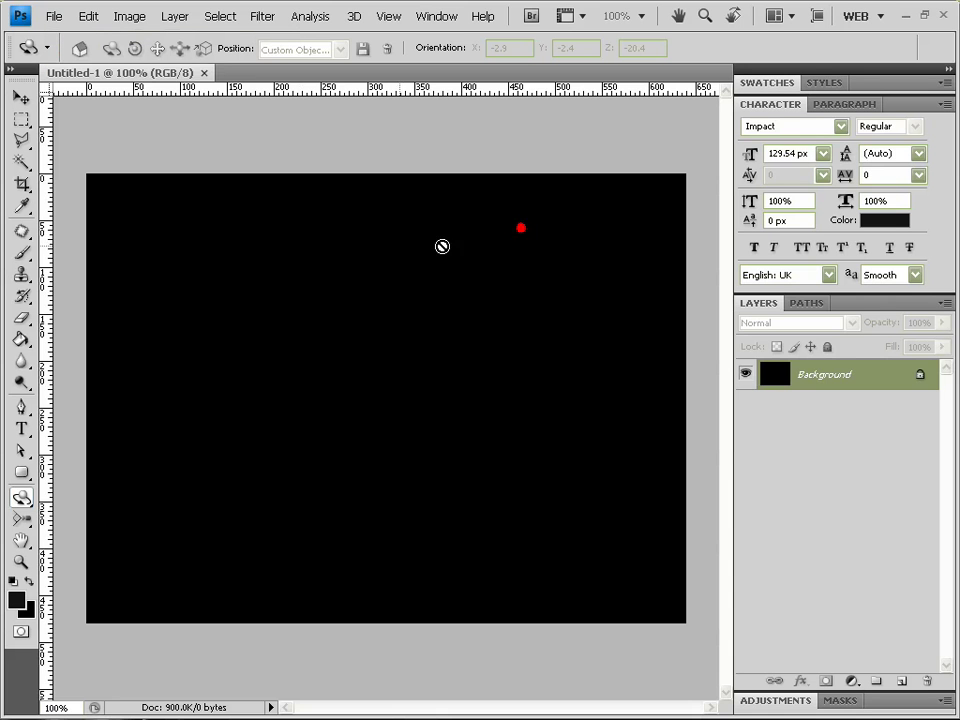
pyautogui.click(895, 474)
# Step: With the Type tool active, set the text colour to dark grey 1a1a1a
pyautogui.press('t')
pyautogui.click(574, 44)
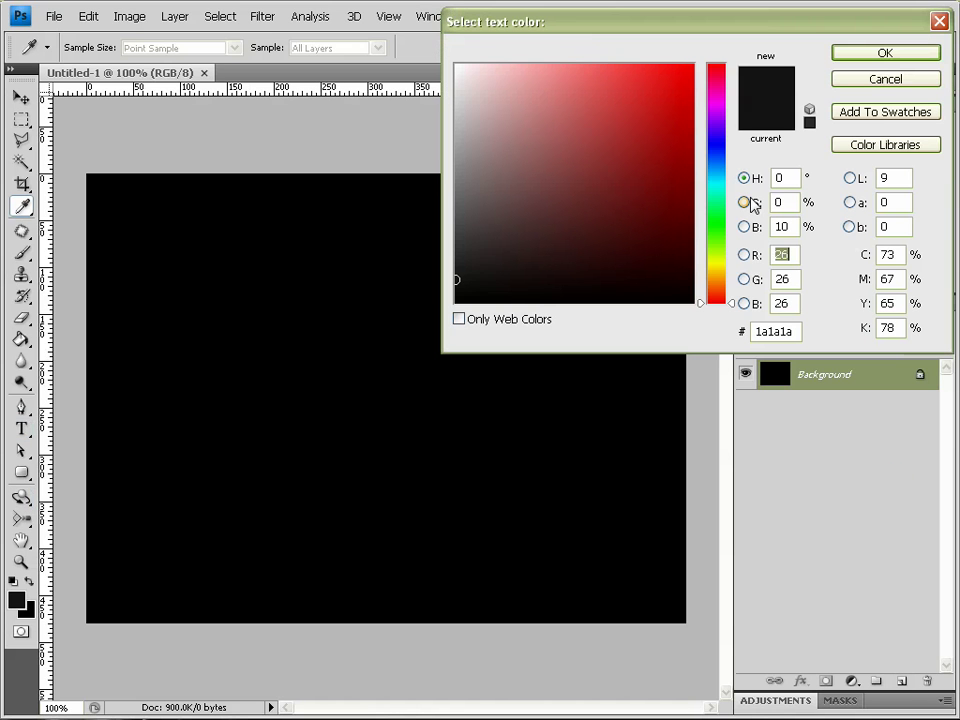
pyautogui.doubleClick(785, 226)
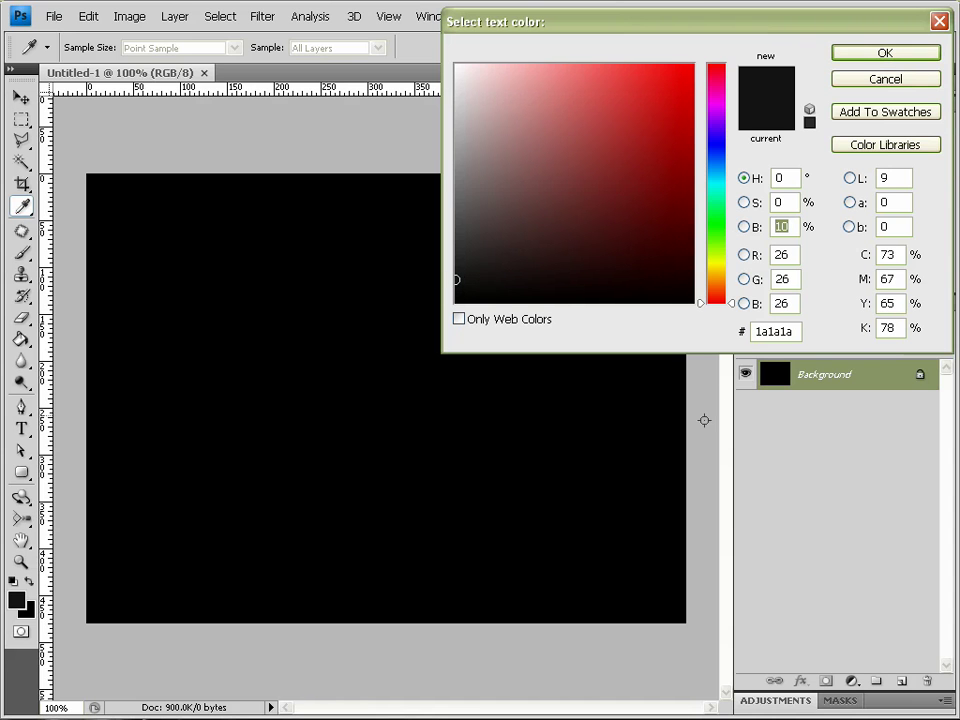
# Step: Type the text 'Toots!' on the canvas in the dark grey colour
pyautogui.click(836, 53)
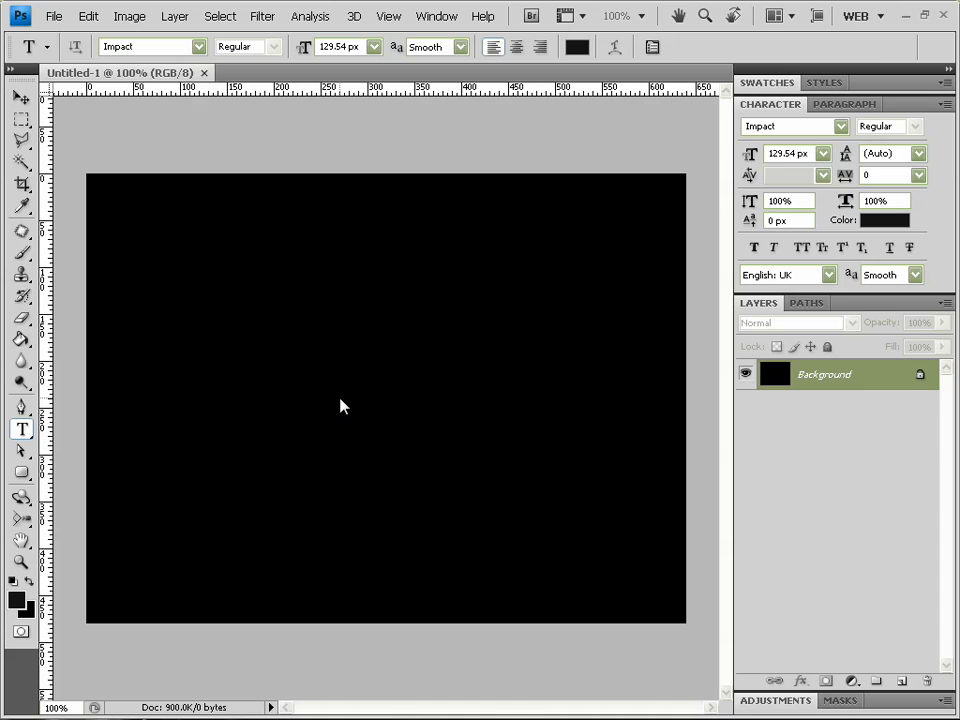
pyautogui.click(253, 396)
pyautogui.write('tOOT')
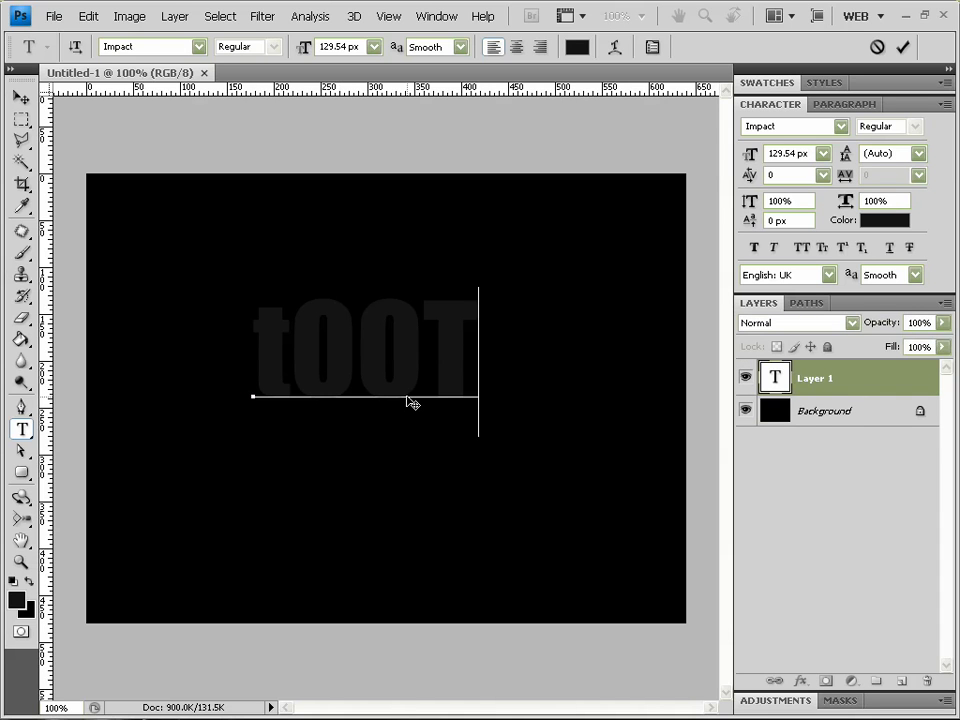
pyautogui.write('S')
pyautogui.press('BackSpace')
pyautogui.press('BackSpace')
pyautogui.press('BackSpace')
pyautogui.press('BackSpace')
pyautogui.press('BackSpace')
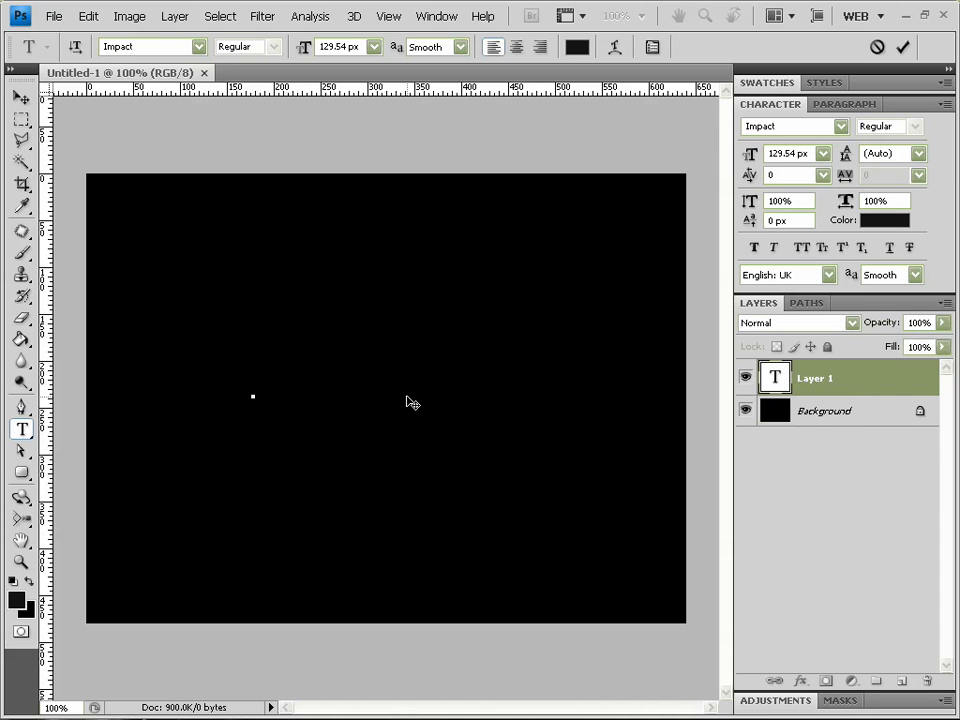
pyautogui.write('Toots')
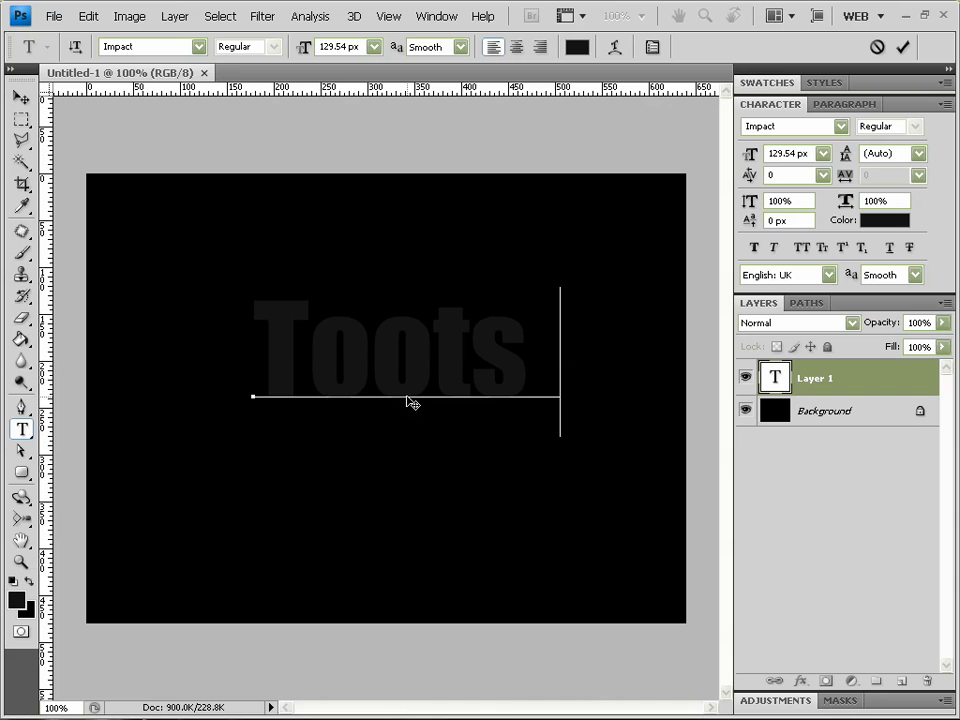
pyautogui.write('!')
# Step: Centre the Toots! text vertically and horizontally on the black background
pyautogui.click(21, 97)
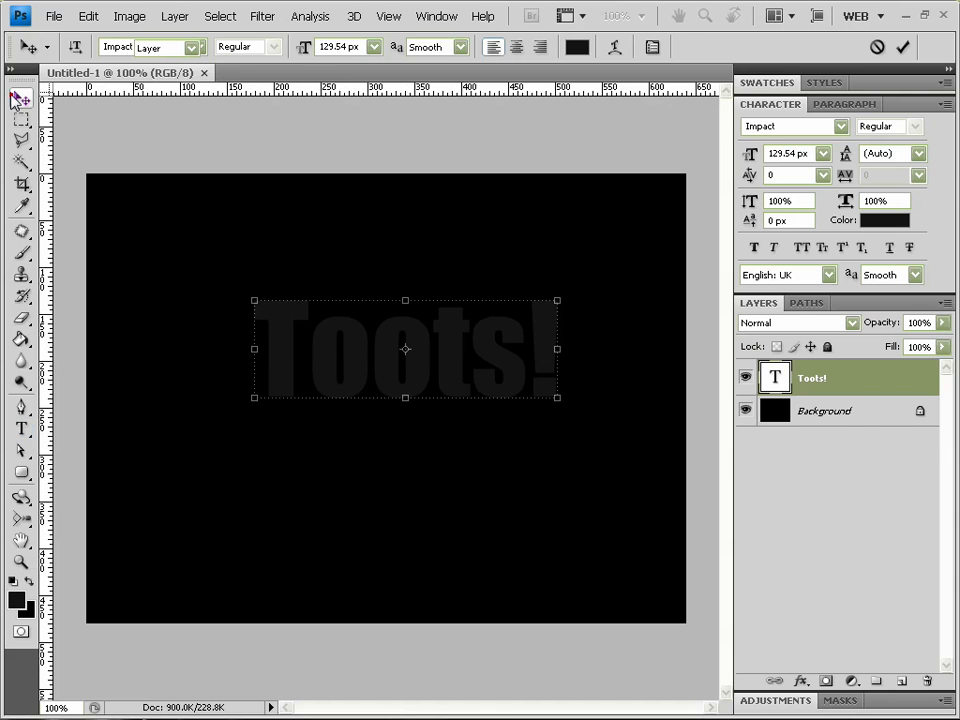
pyautogui.keyDown('shift'); pyautogui.click(855, 412); pyautogui.keyUp('shift')
pyautogui.click(386, 47)
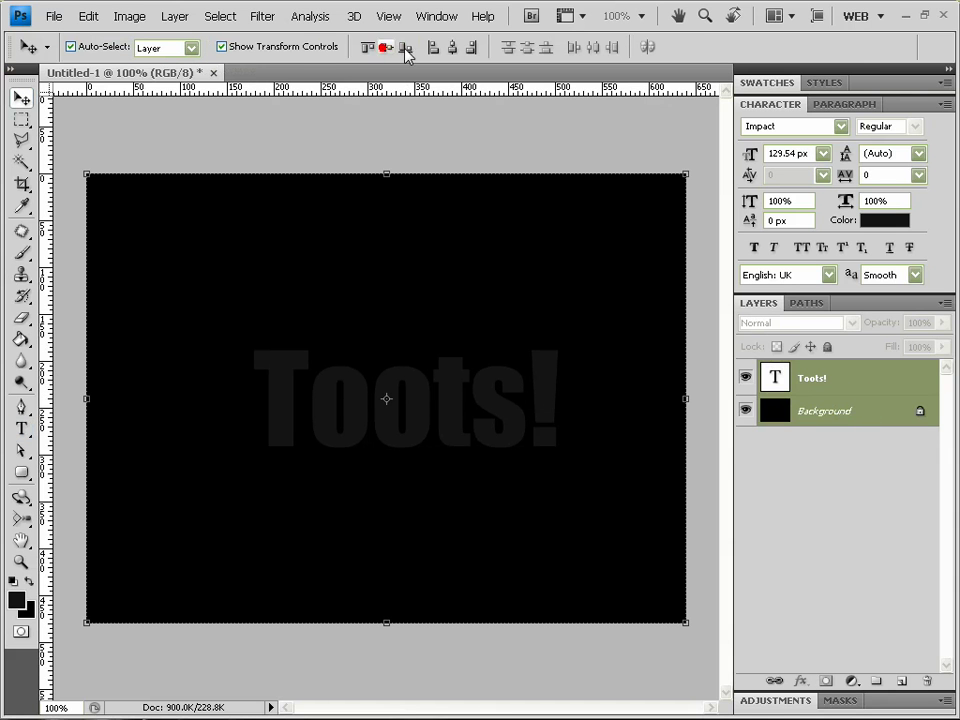
pyautogui.click(452, 47)
pyautogui.click(866, 549)
pyautogui.click(868, 379)
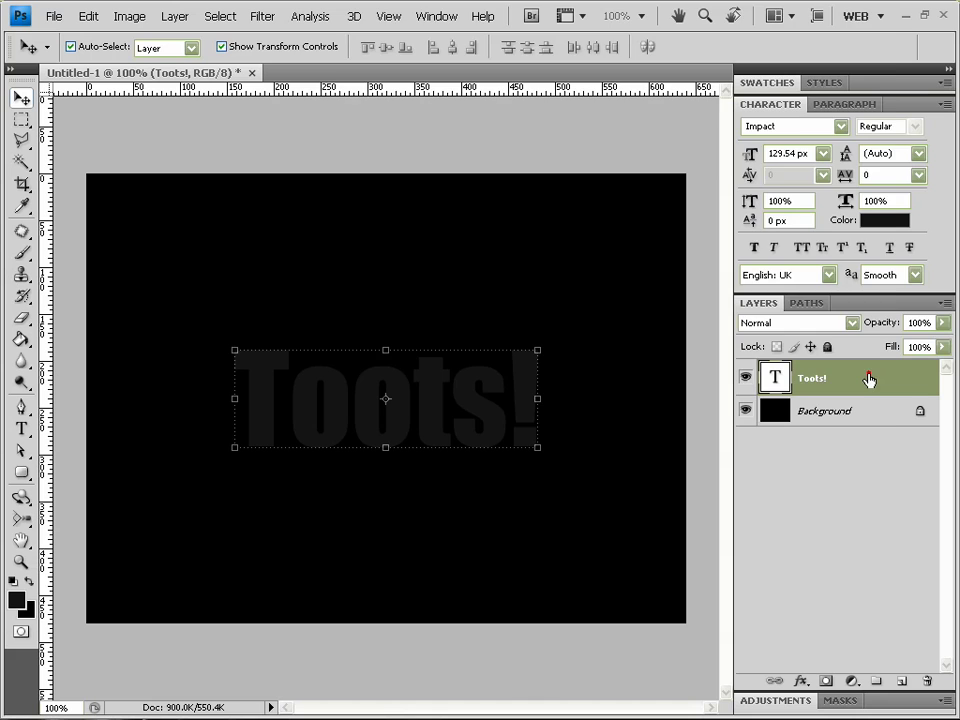
# Step: Give Toots! a Normal, 100% opacity outer glow sampled from the 1a1a1a text, spread 0
pyautogui.doubleClick(868, 379)
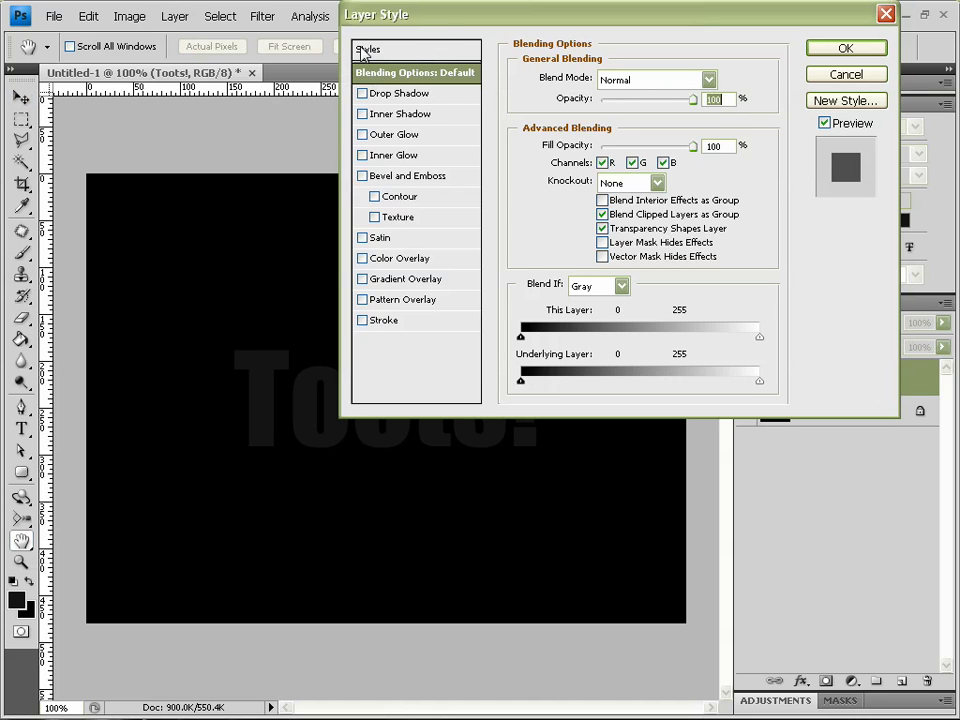
pyautogui.click(400, 135)
pyautogui.click(648, 79)
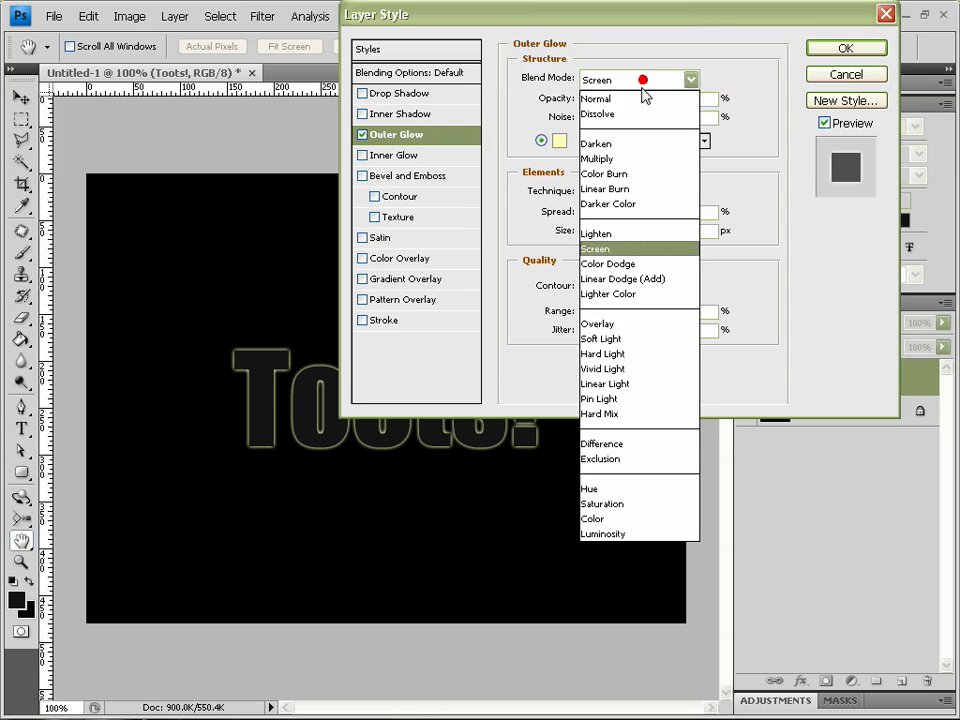
pyautogui.click(636, 100)
pyautogui.moveTo(654, 103); pyautogui.dragTo(694, 98)
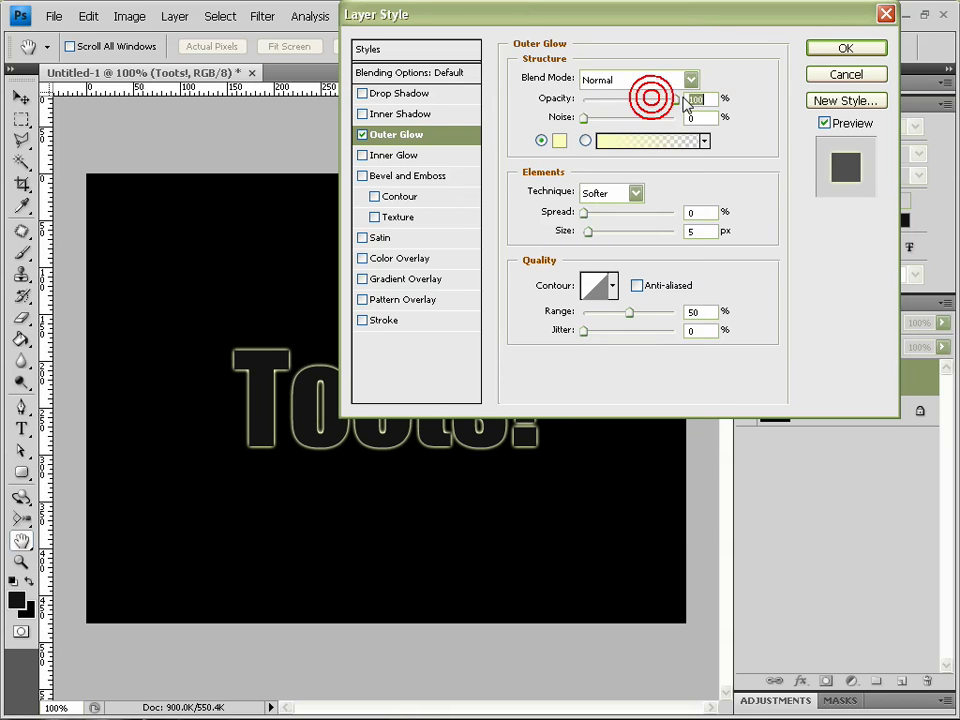
pyautogui.click(558, 142)
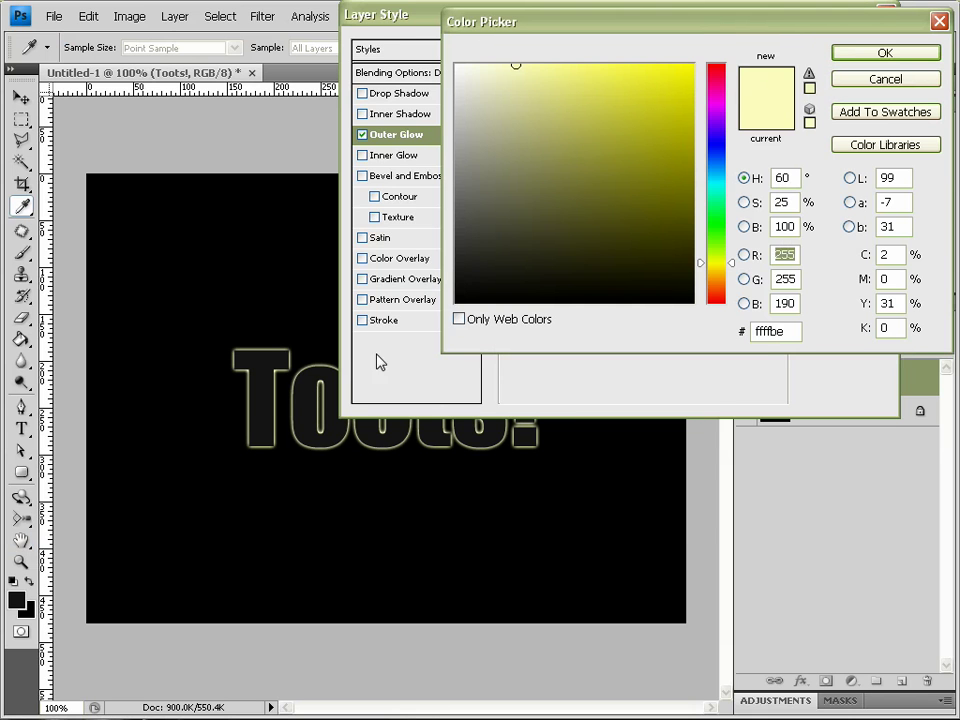
pyautogui.click(262, 398)
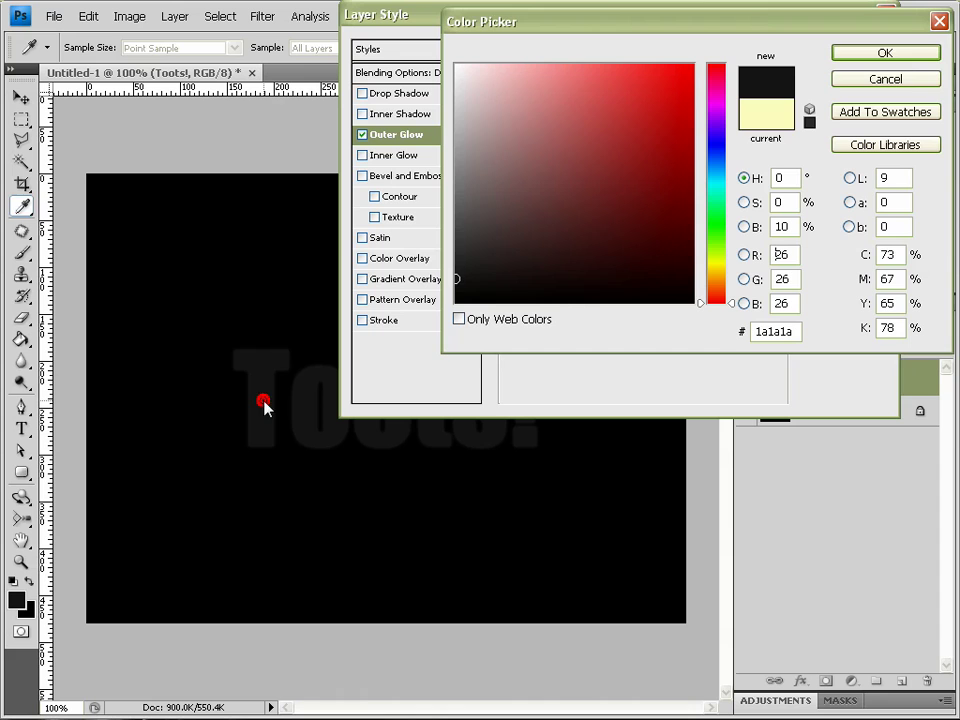
pyautogui.click(874, 52)
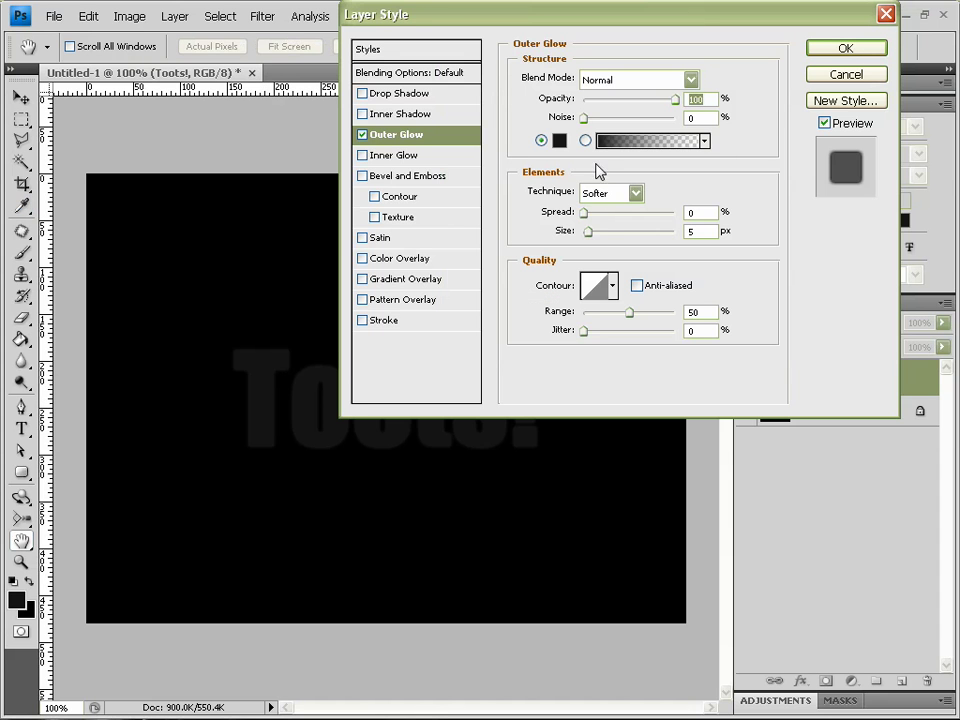
pyautogui.moveTo(591, 238); pyautogui.dragTo(598, 240)
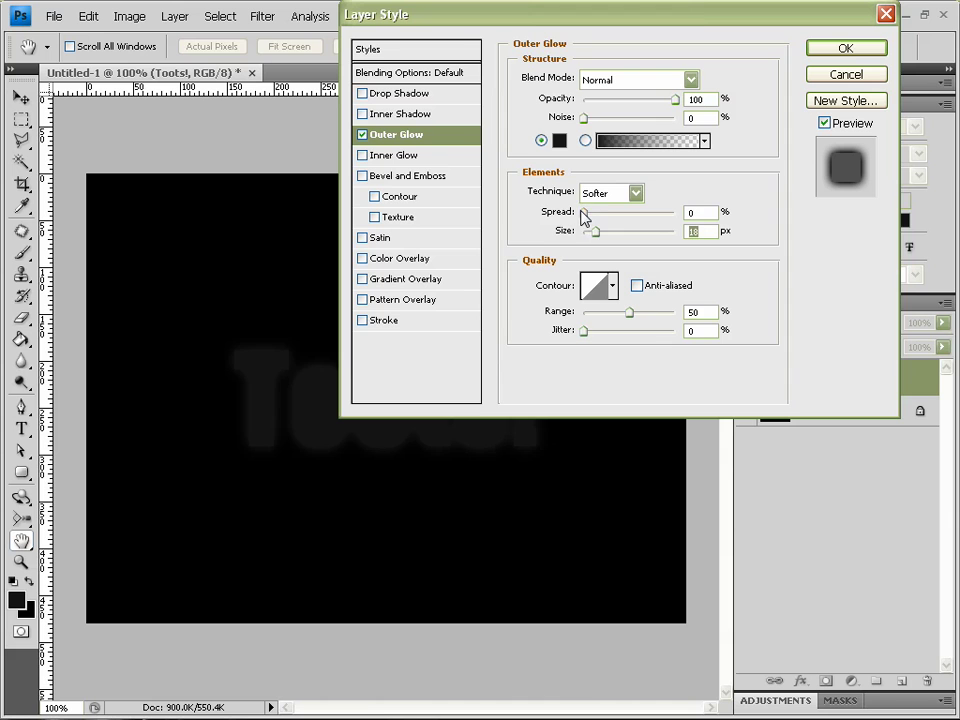
pyautogui.moveTo(591, 217); pyautogui.dragTo(574, 218)
# Step: Enable a Normal, 100% opacity inner glow coloured dark grey 404040 (brightness 25)
pyautogui.click(400, 156)
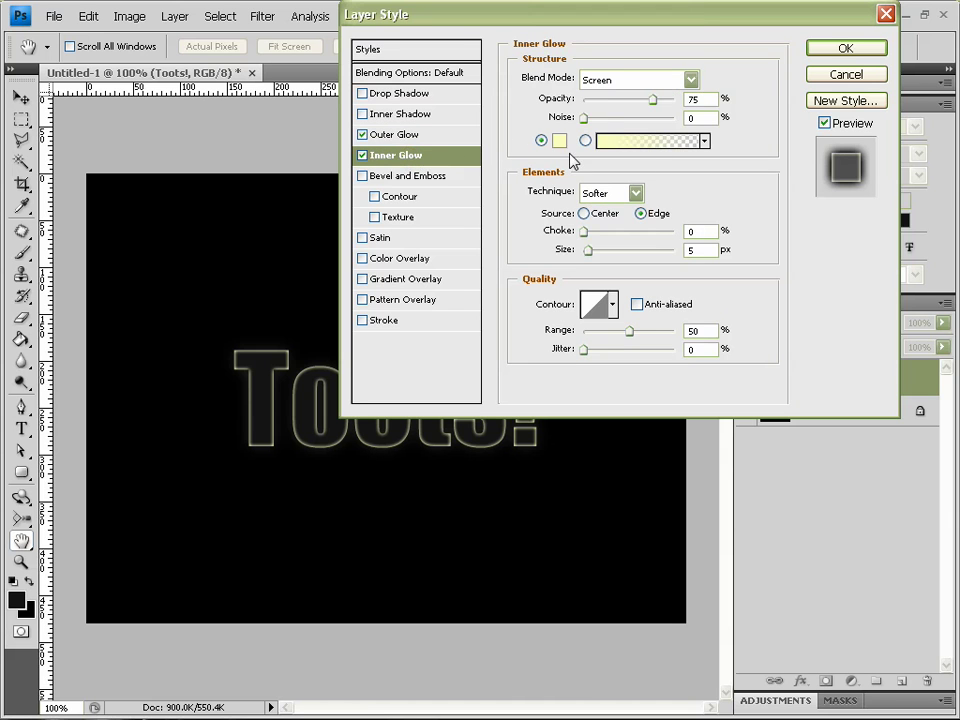
pyautogui.click(636, 88)
pyautogui.click(613, 94)
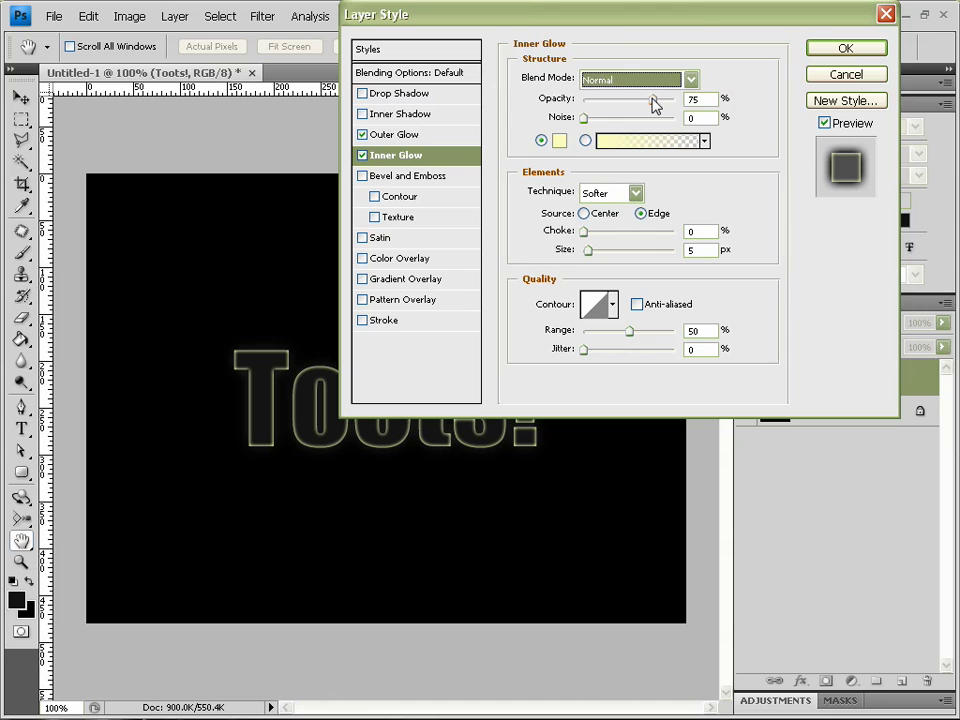
pyautogui.moveTo(654, 98); pyautogui.dragTo(725, 105)
pyautogui.click(557, 142)
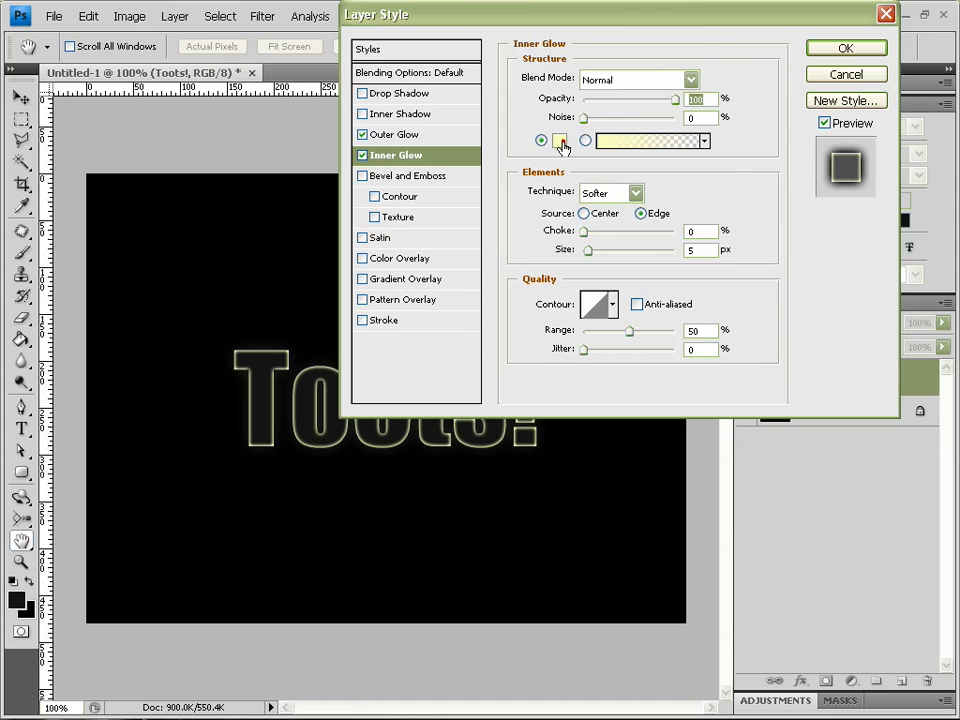
pyautogui.moveTo(543, 117); pyautogui.dragTo(553, 190)
pyautogui.click(791, 226)
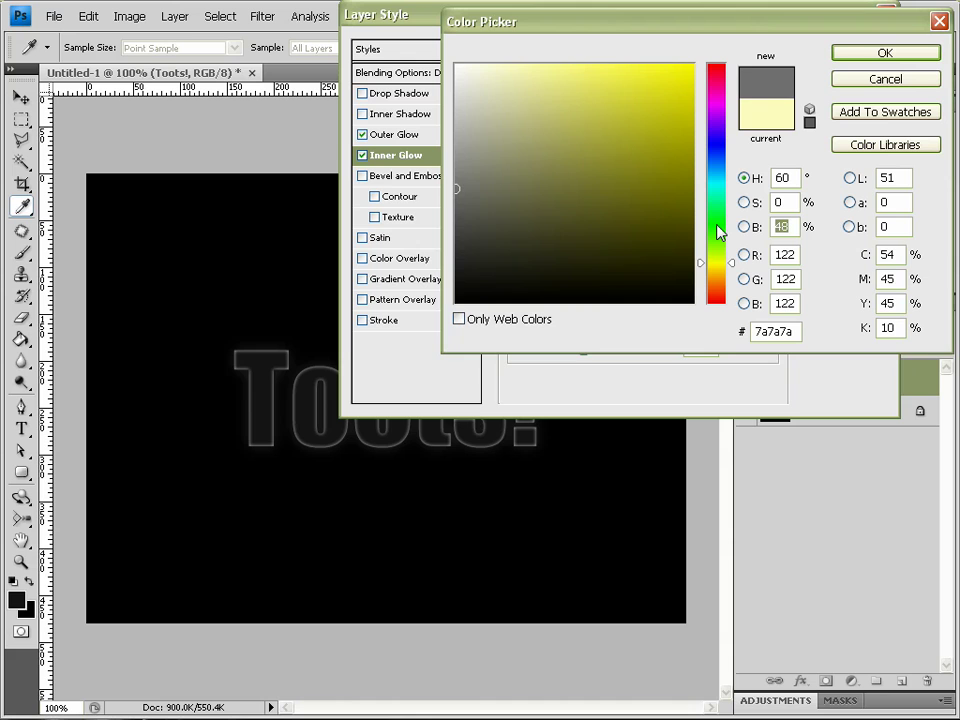
pyautogui.write('25')
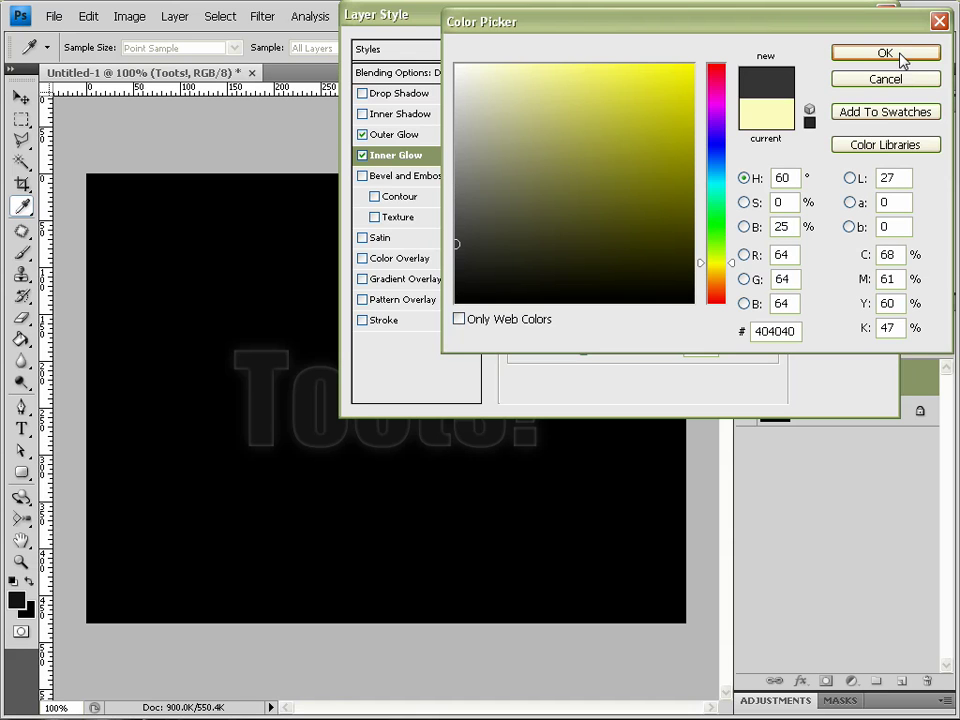
pyautogui.click(857, 51)
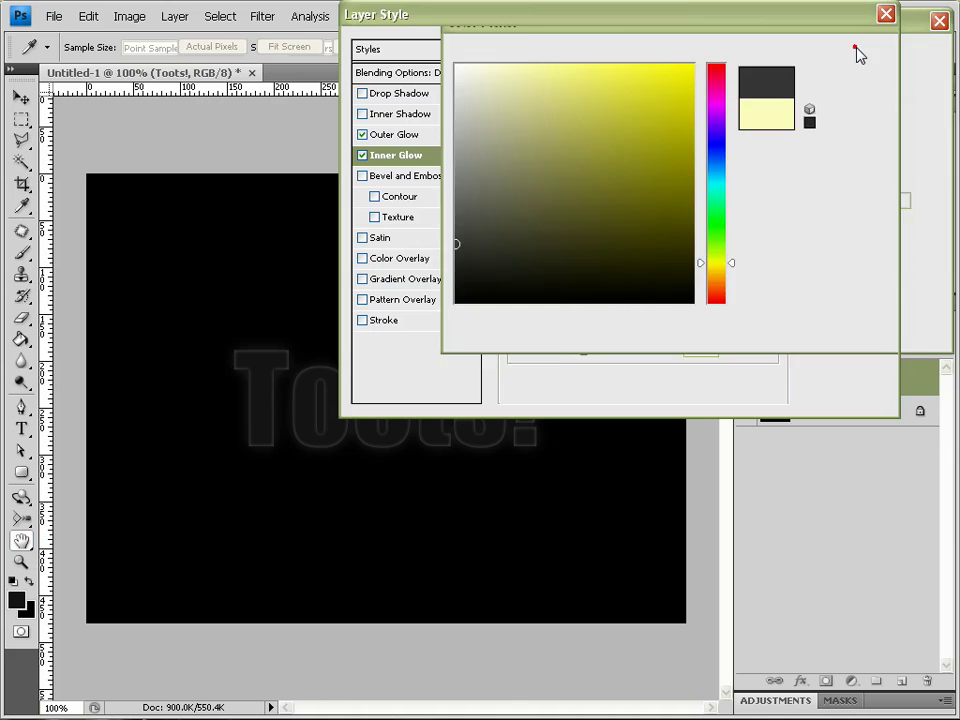
# Step: Set the inner glow source to Center with an 18 px size
pyautogui.click(584, 213)
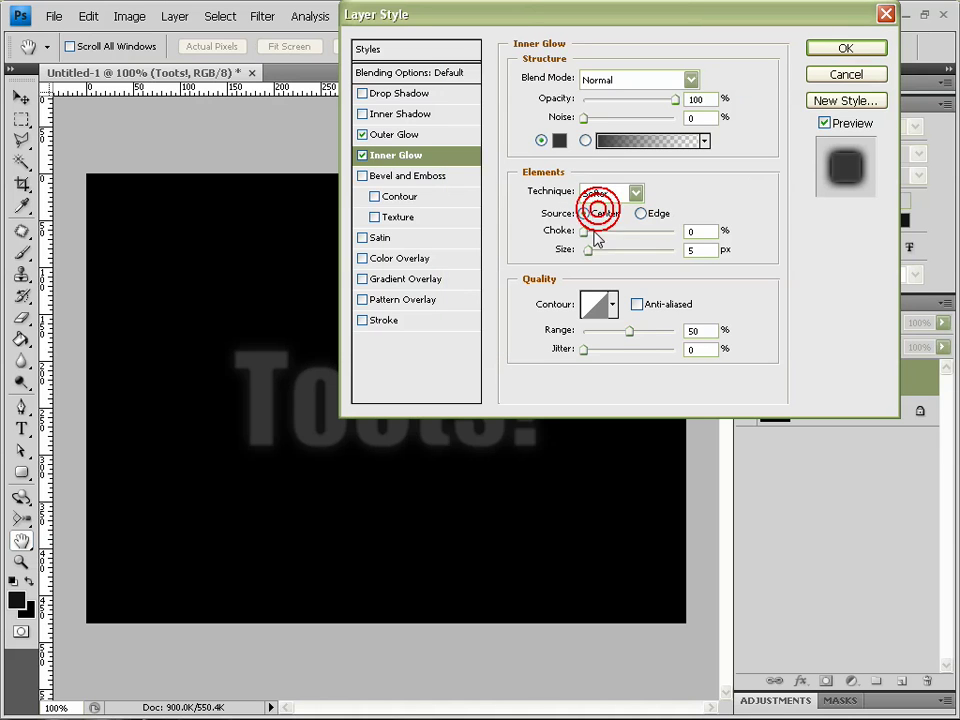
pyautogui.moveTo(590, 250); pyautogui.dragTo(596, 254)
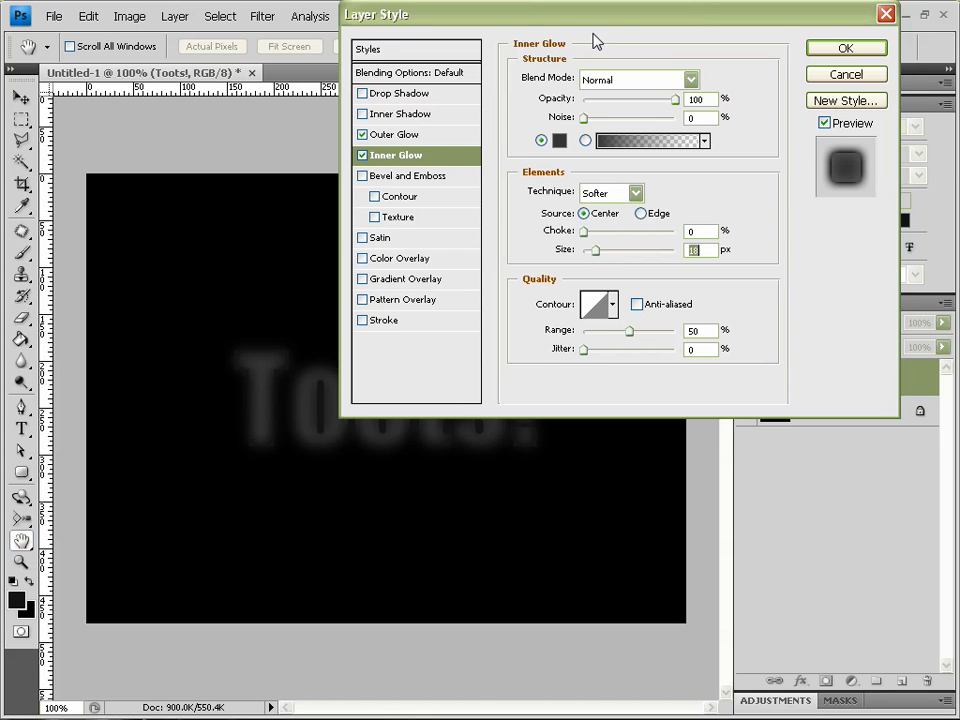
pyautogui.moveTo(596, 39)
pyautogui.mouseDown()
pyautogui.moveTo(724, 28)
pyautogui.moveTo(585, 23)
pyautogui.mouseUp()
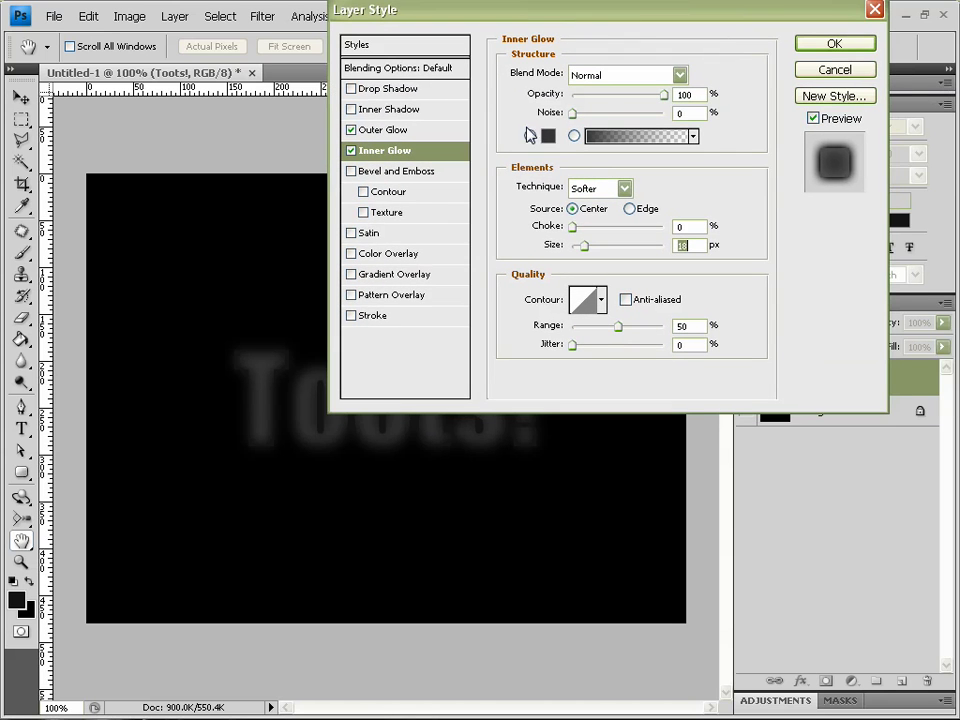
# Step: Apply the glows, duplicate the Toots! layer and place the copy beneath the original
pyautogui.click(830, 43)
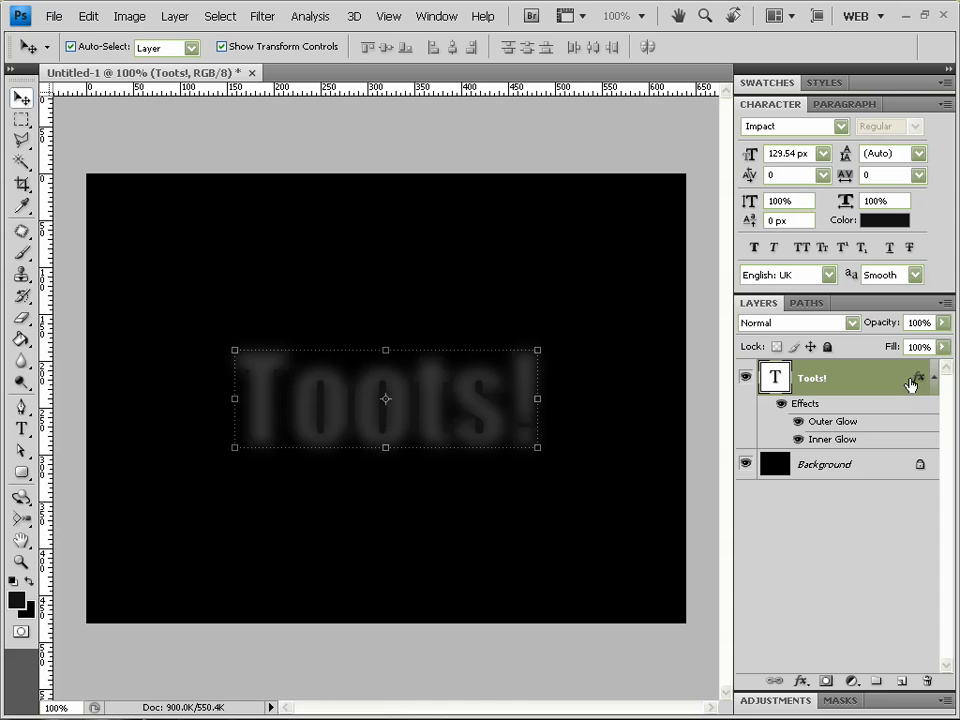
pyautogui.click(933, 379)
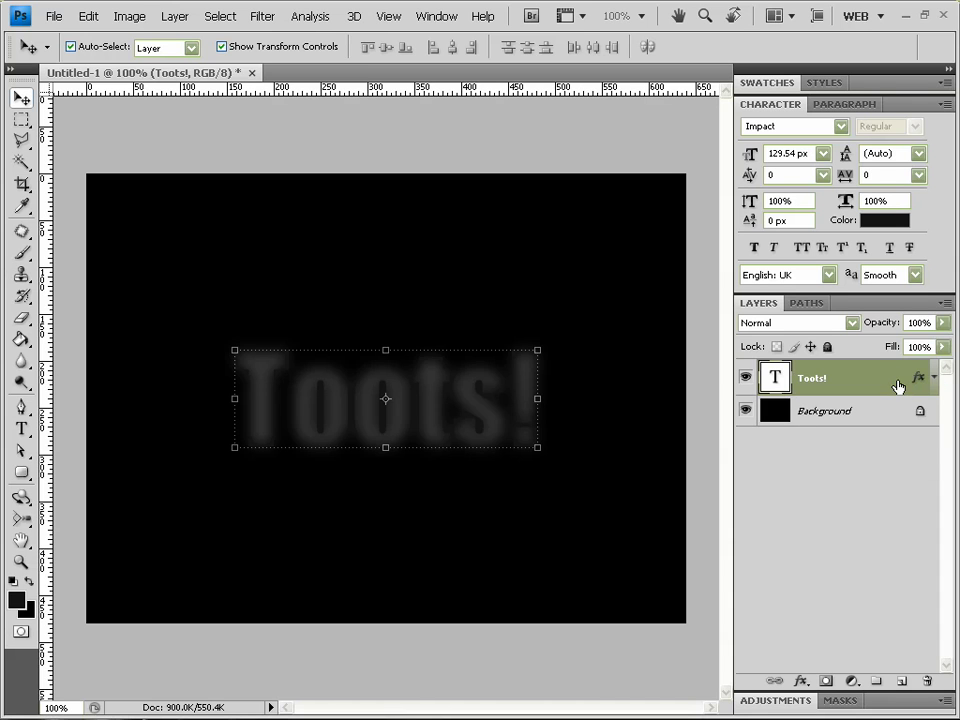
pyautogui.hotkey('ctrl', 'j')
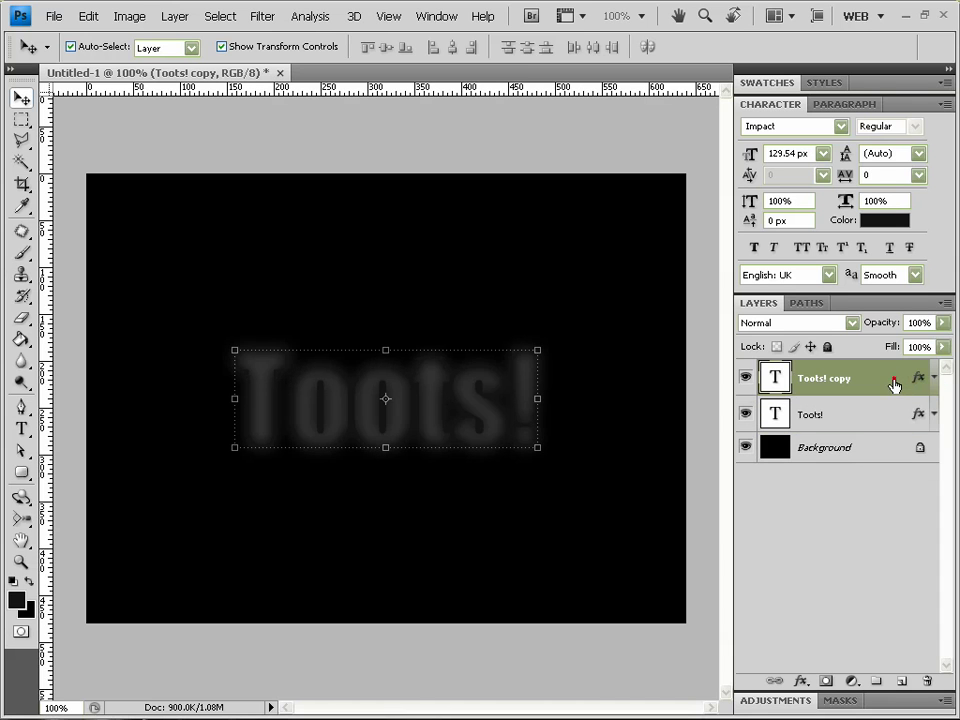
pyautogui.moveTo(896, 385); pyautogui.dragTo(889, 430)
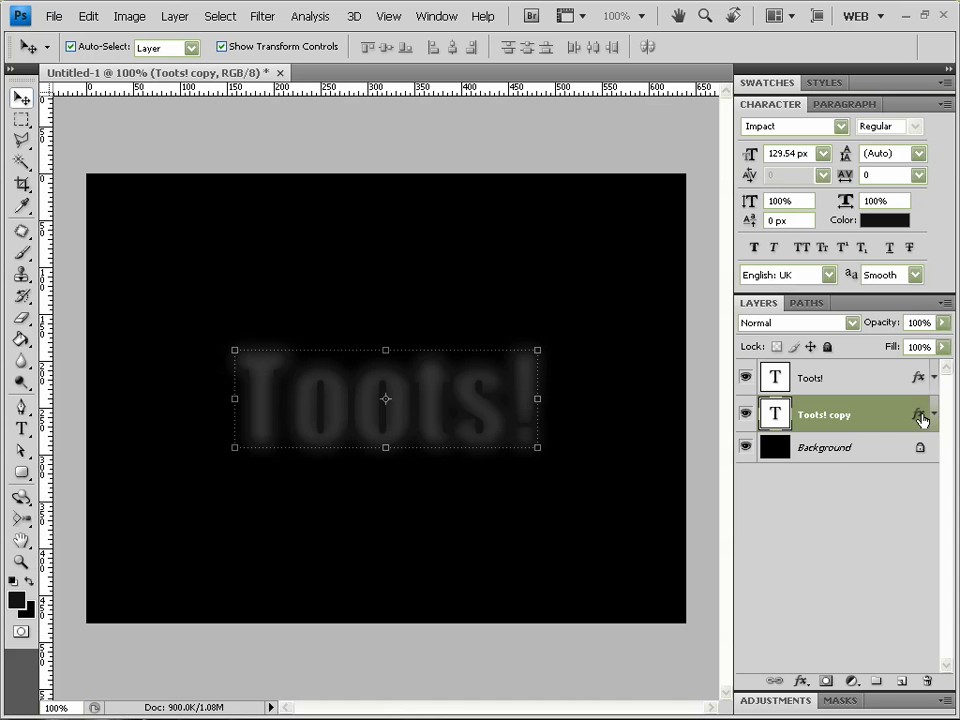
# Step: Clear the layer style from Toots! copy and hide the black Background
pyautogui.rightClick(921, 418)
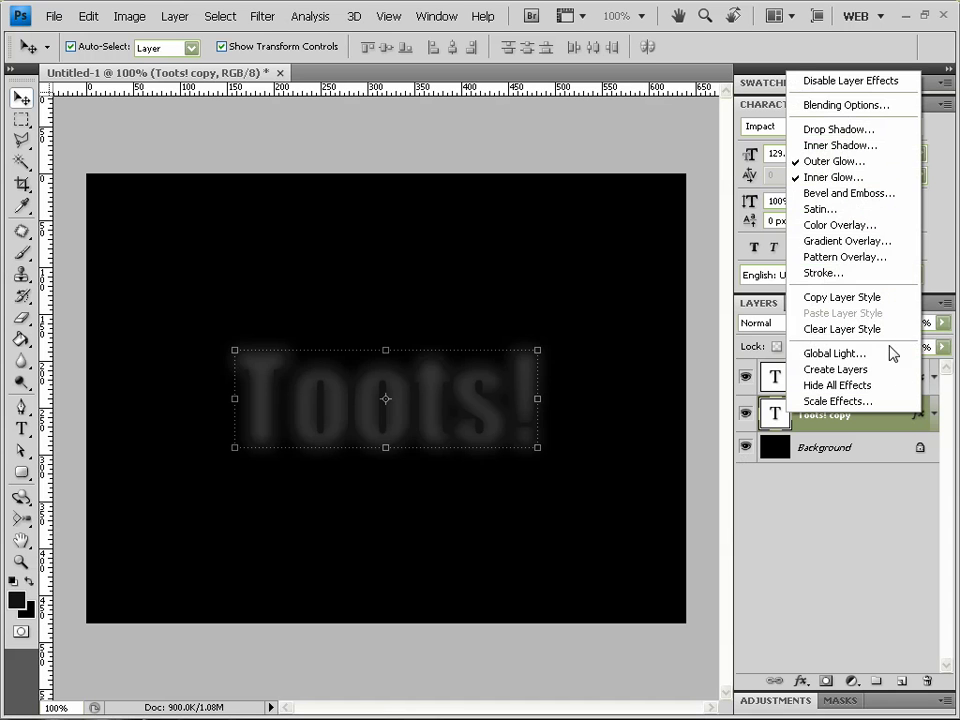
pyautogui.click(865, 333)
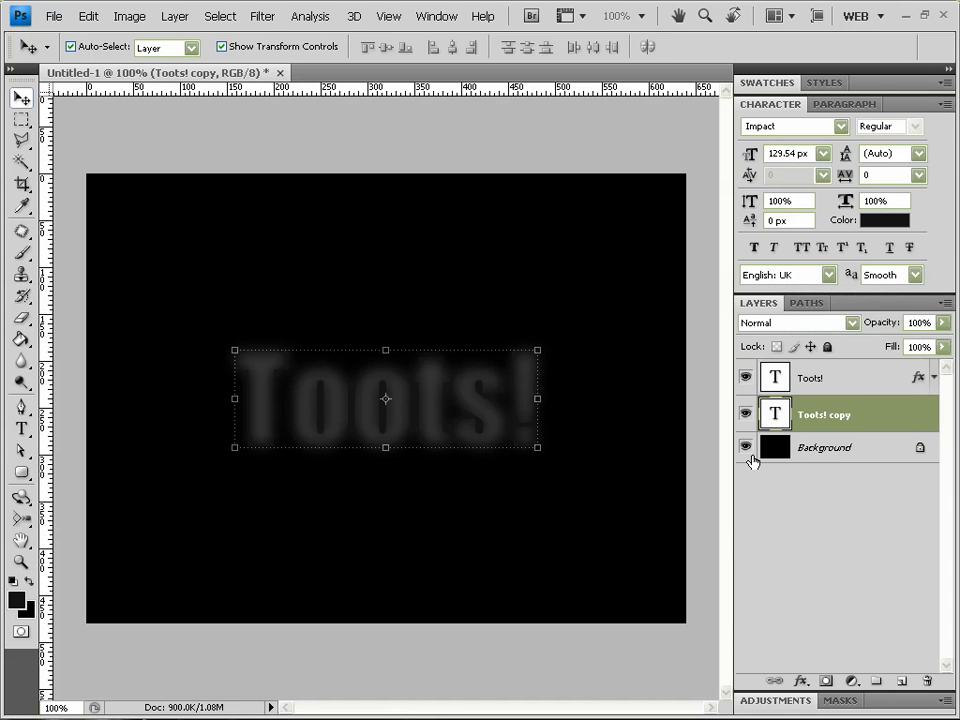
pyautogui.click(746, 449)
pyautogui.click(881, 505)
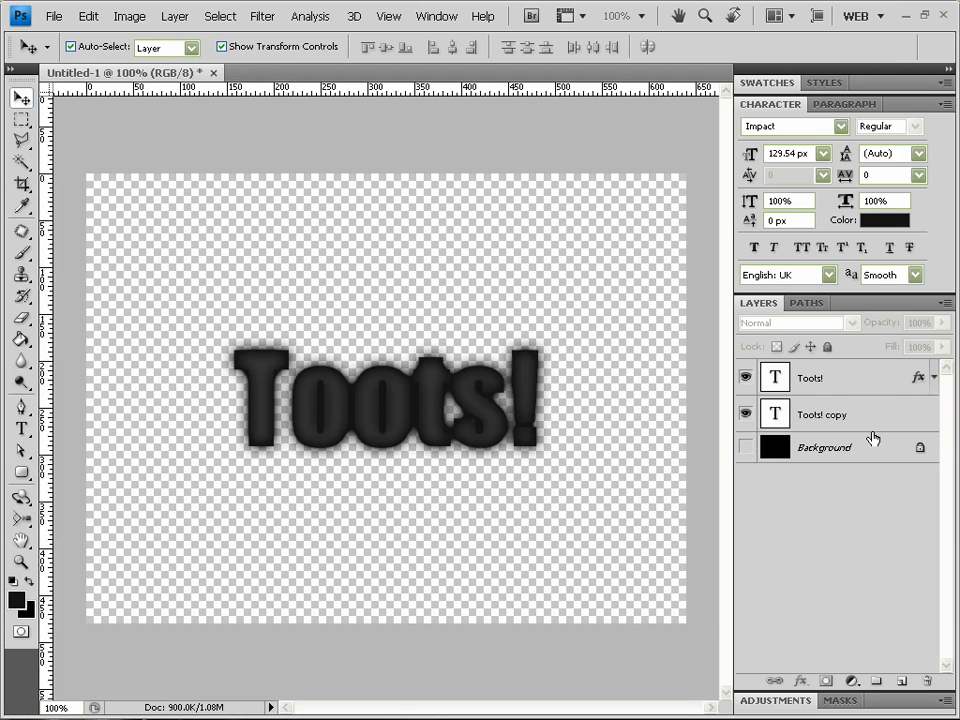
# Step: Add an 18 px black outside stroke to the Toots! copy layer
pyautogui.doubleClick(871, 418)
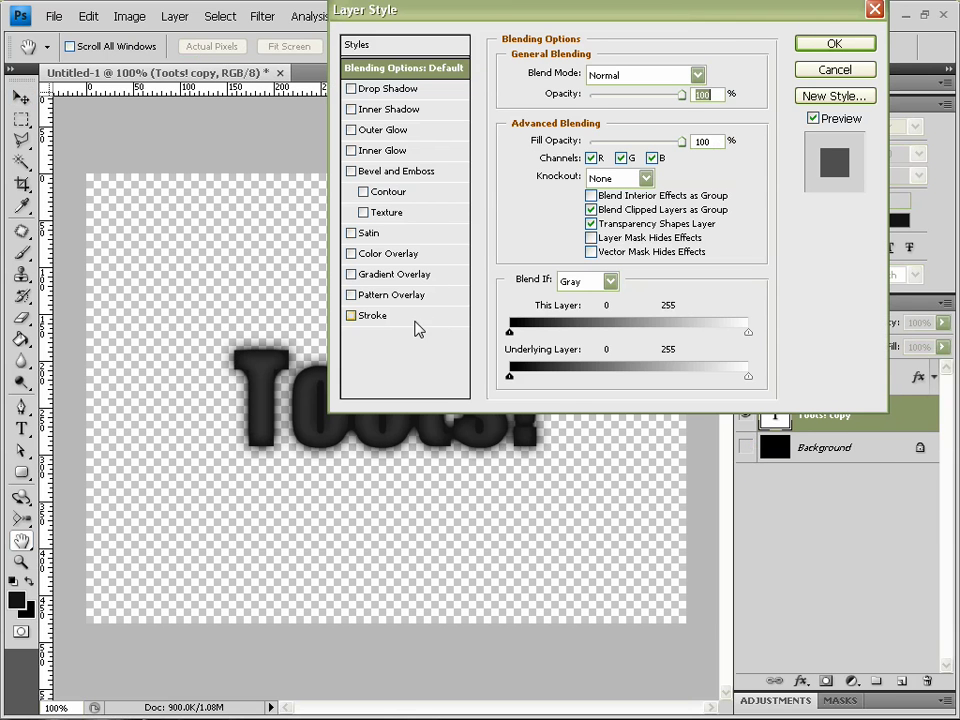
pyautogui.click(383, 316)
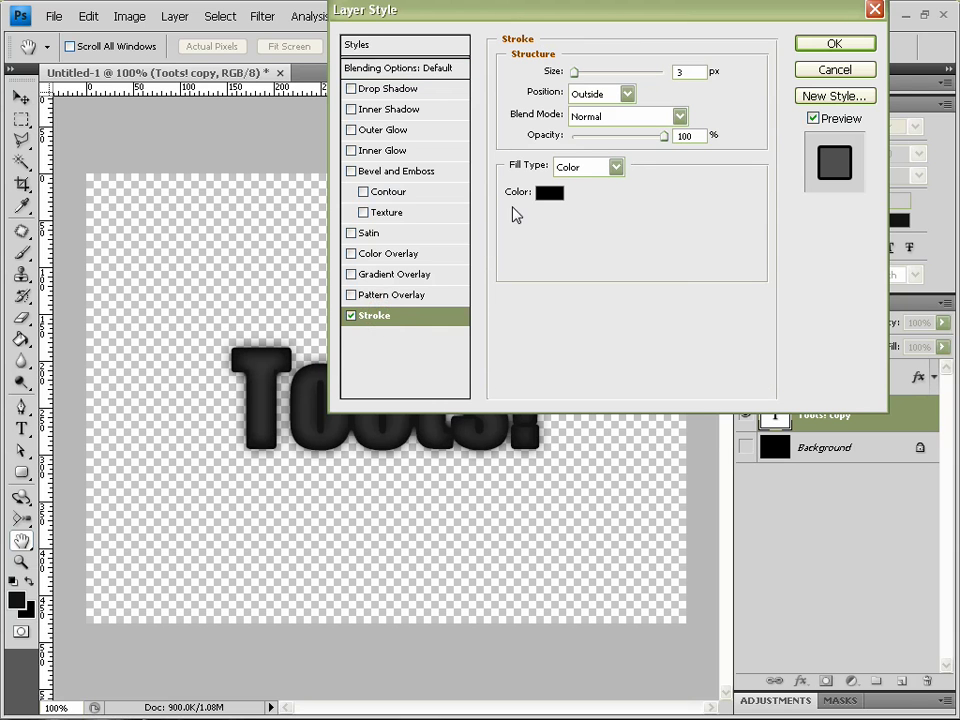
pyautogui.click(549, 193)
pyautogui.click(880, 55)
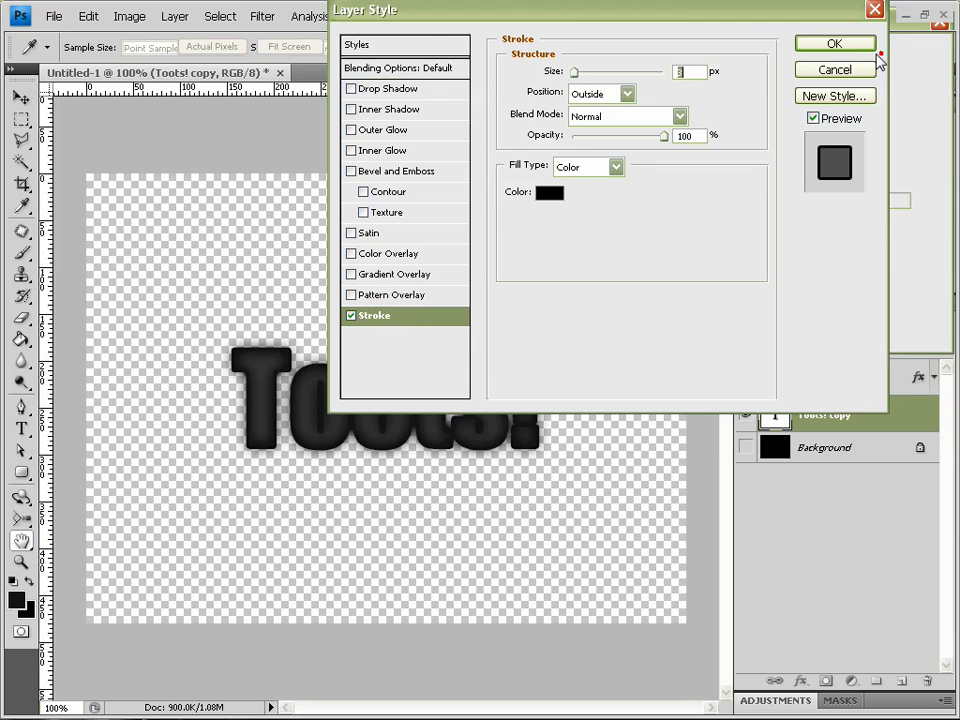
pyautogui.moveTo(578, 72); pyautogui.dragTo(589, 79)
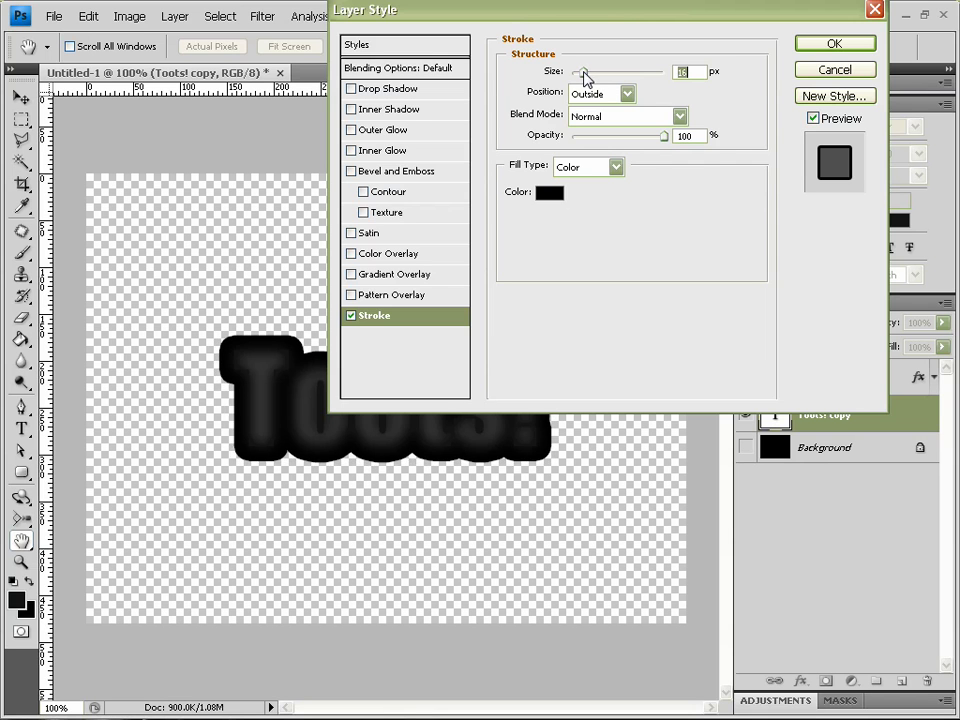
pyautogui.moveTo(588, 78); pyautogui.dragTo(583, 66)
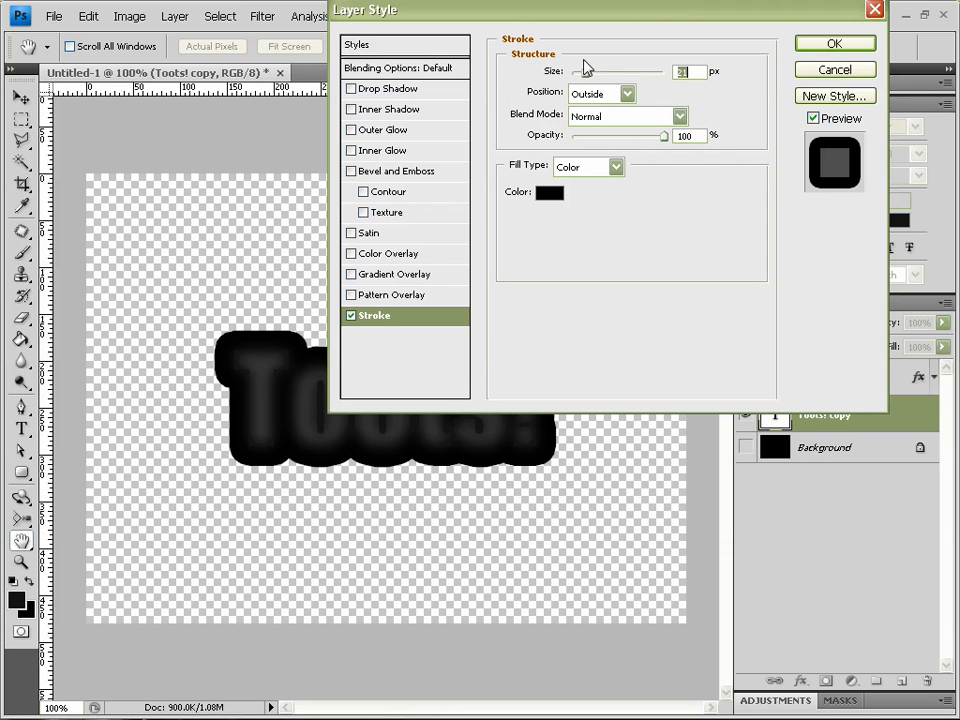
pyautogui.moveTo(640, 10); pyautogui.dragTo(612, 14)
pyautogui.click(803, 48)
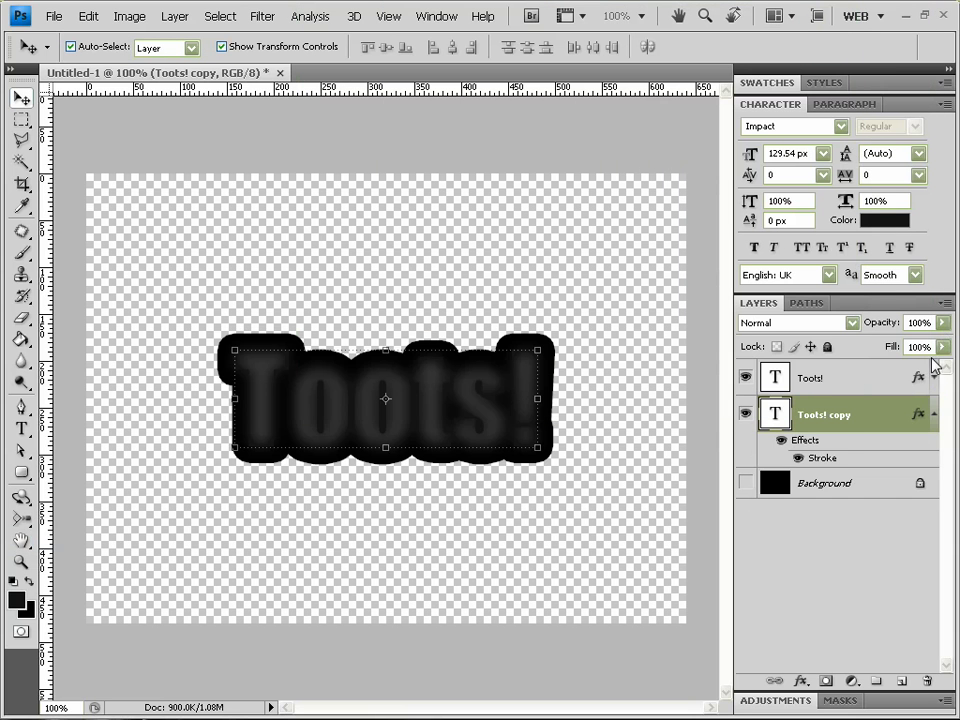
pyautogui.click(933, 413)
# Step: Tweak the Toots! inner glow size and enlarge the outer glow to 35 px with 13% spread
pyautogui.doubleClick(907, 379)
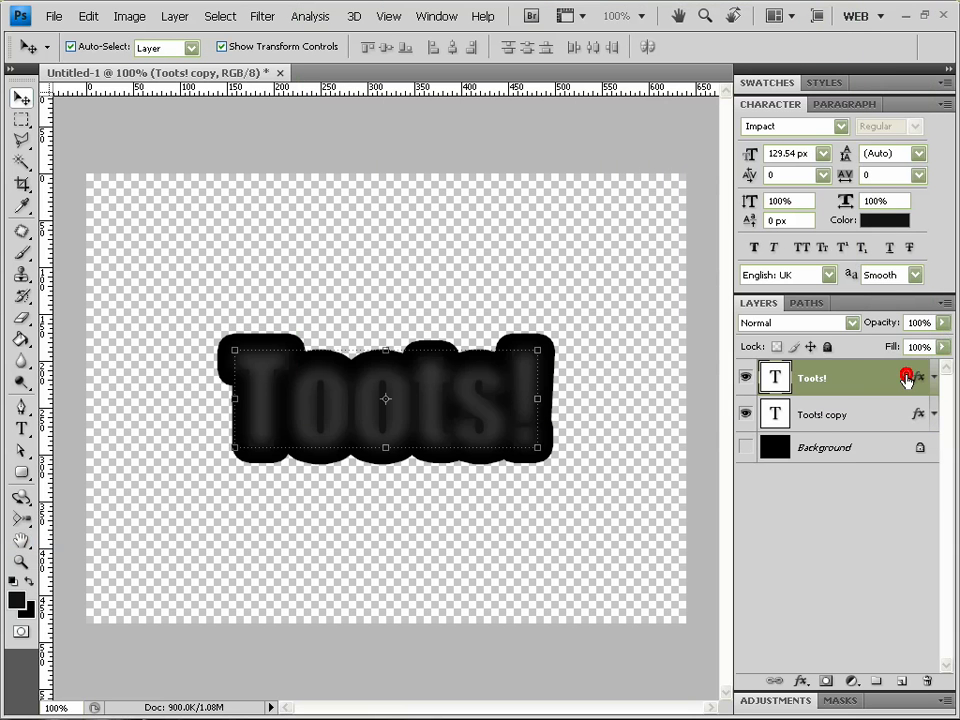
pyautogui.moveTo(471, 8); pyautogui.dragTo(562, 9)
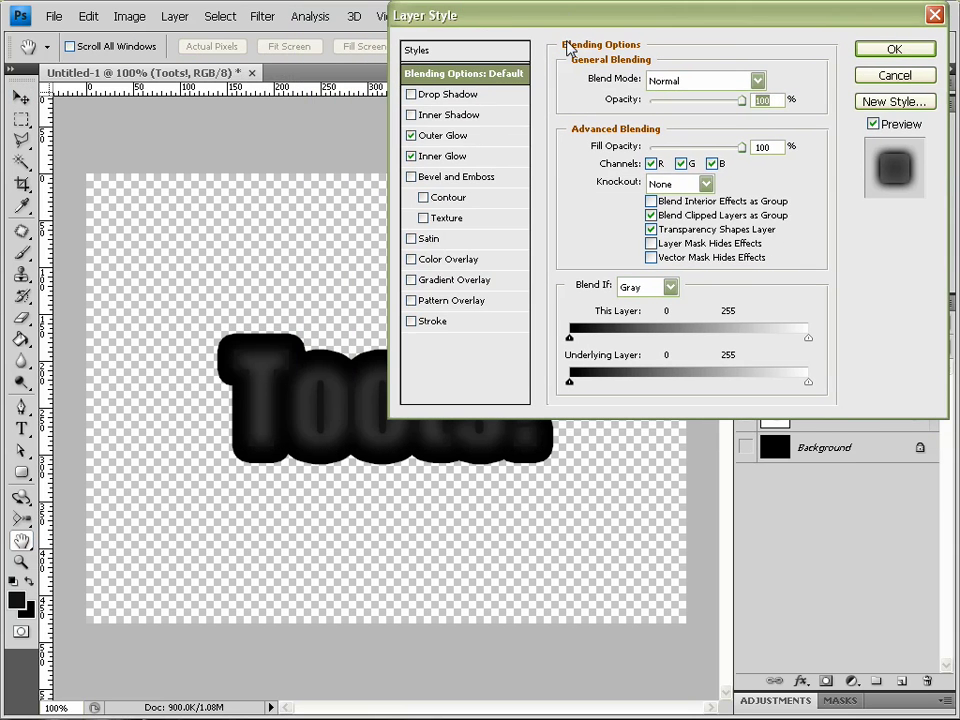
pyautogui.click(445, 156)
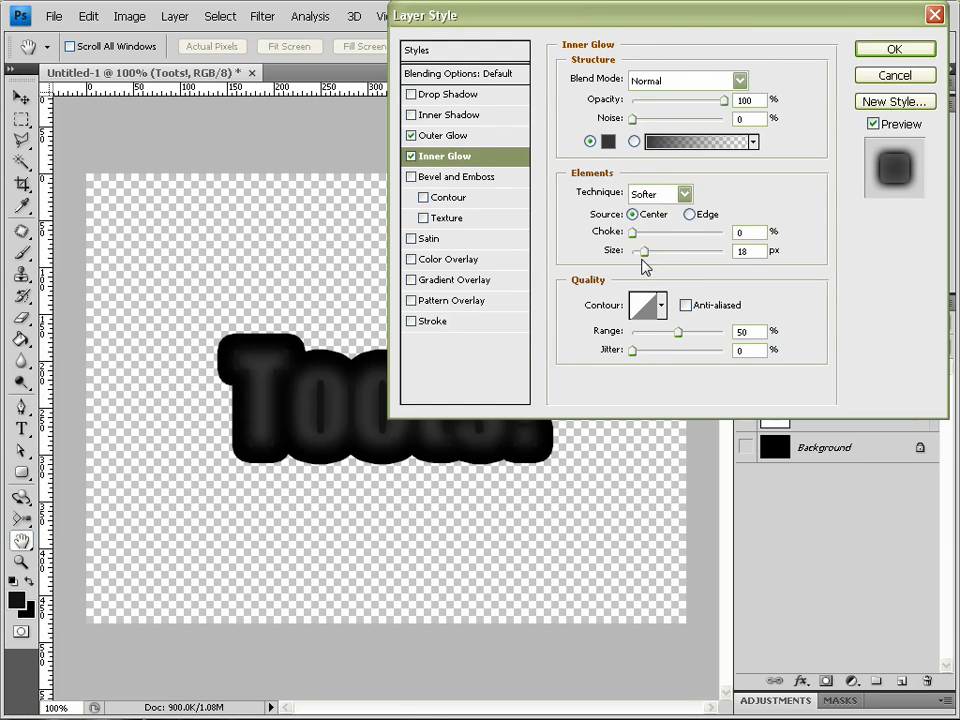
pyautogui.moveTo(643, 257); pyautogui.dragTo(647, 257)
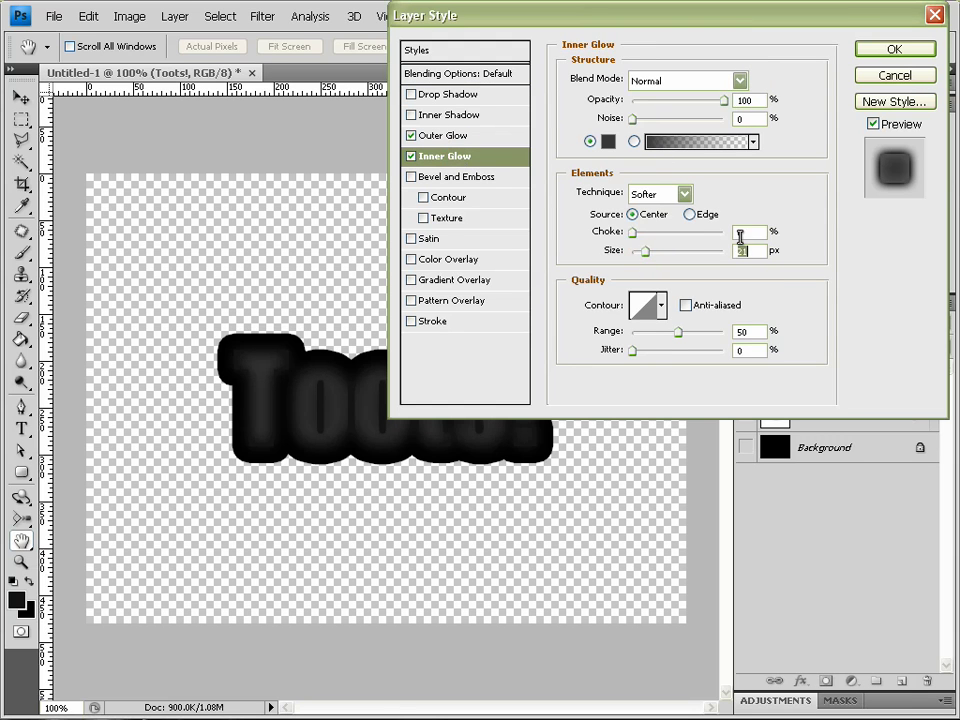
pyautogui.click(460, 136)
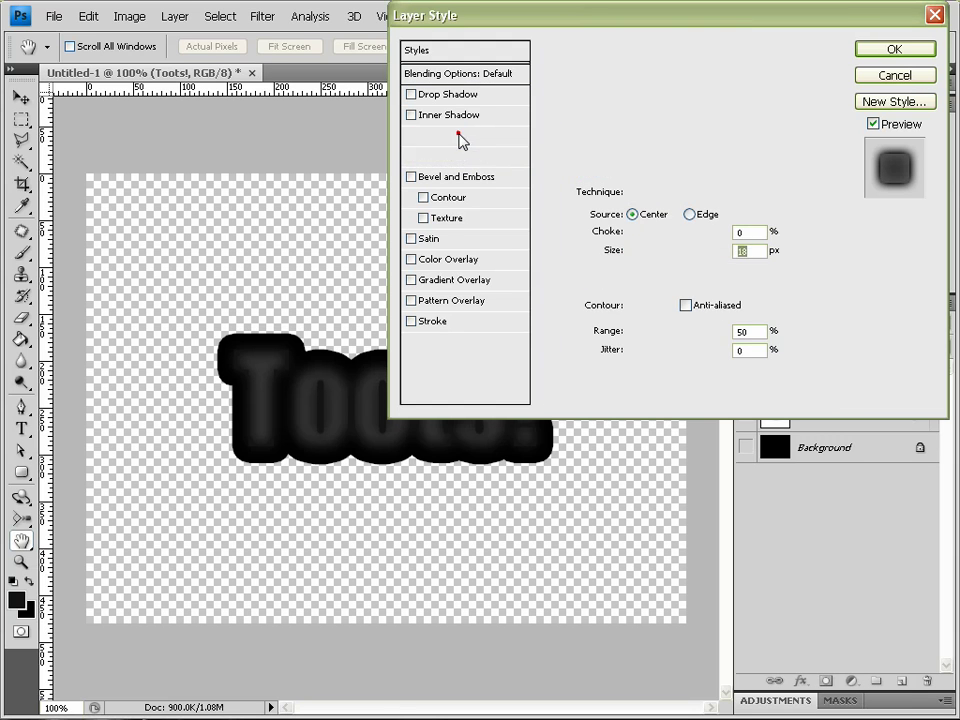
pyautogui.click(646, 234)
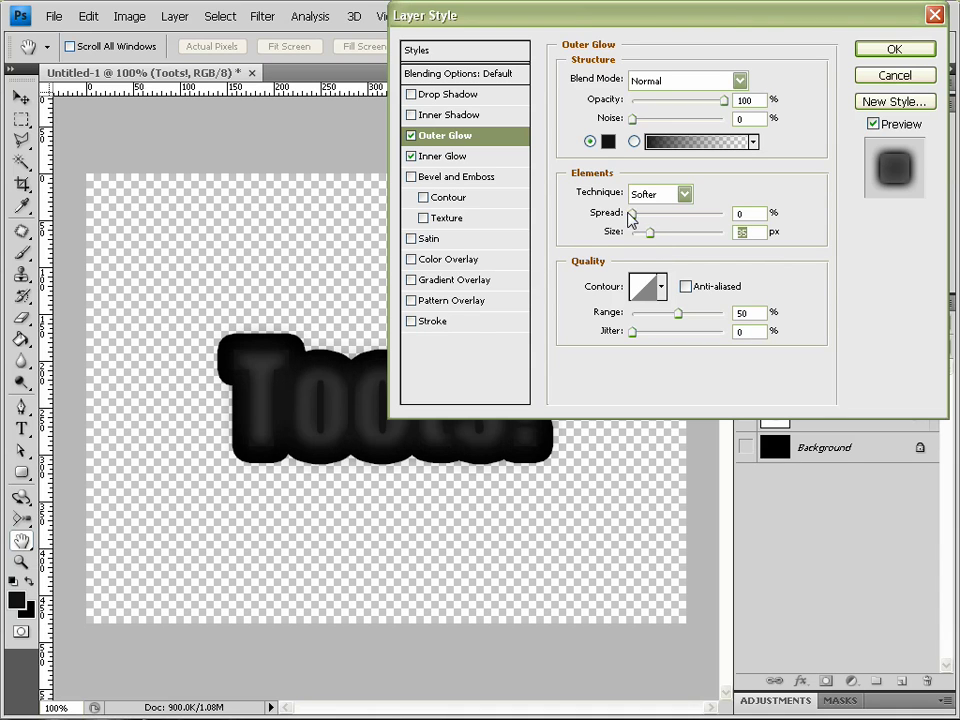
pyautogui.moveTo(632, 214)
pyautogui.mouseDown()
pyautogui.moveTo(656, 219)
pyautogui.moveTo(632, 222)
pyautogui.mouseUp()
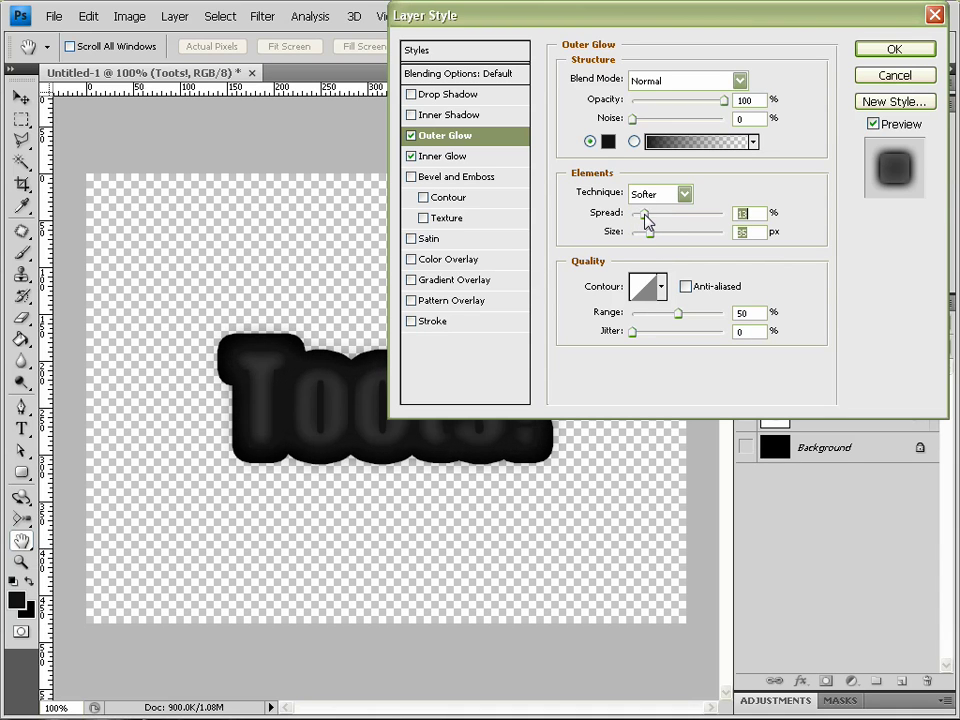
pyautogui.moveTo(606, 28); pyautogui.dragTo(959, 25)
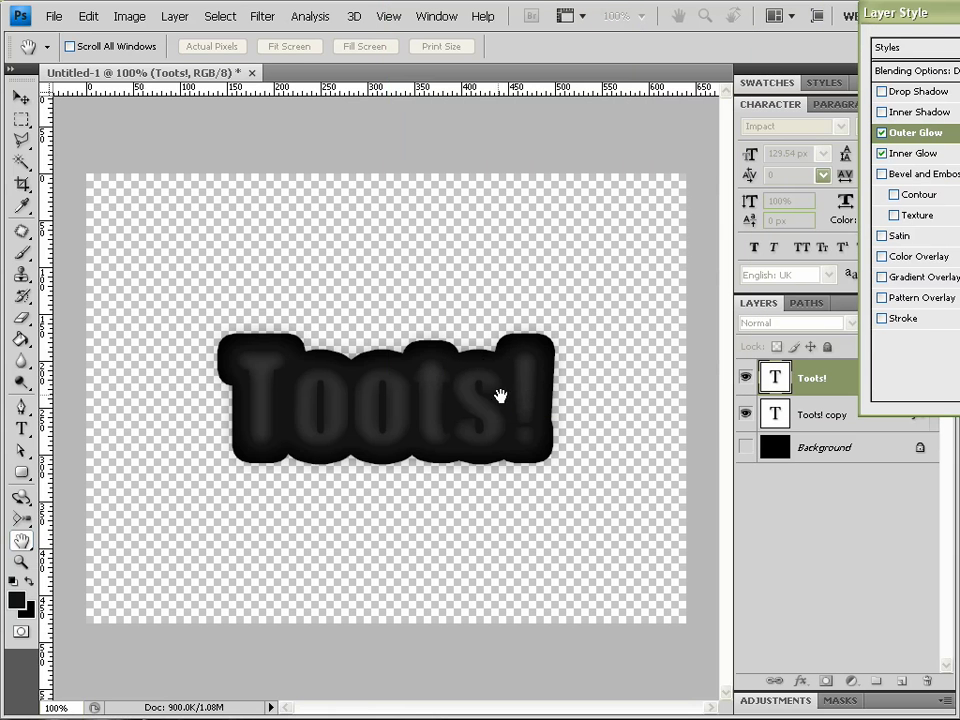
pyautogui.moveTo(915, 13); pyautogui.dragTo(334, 21)
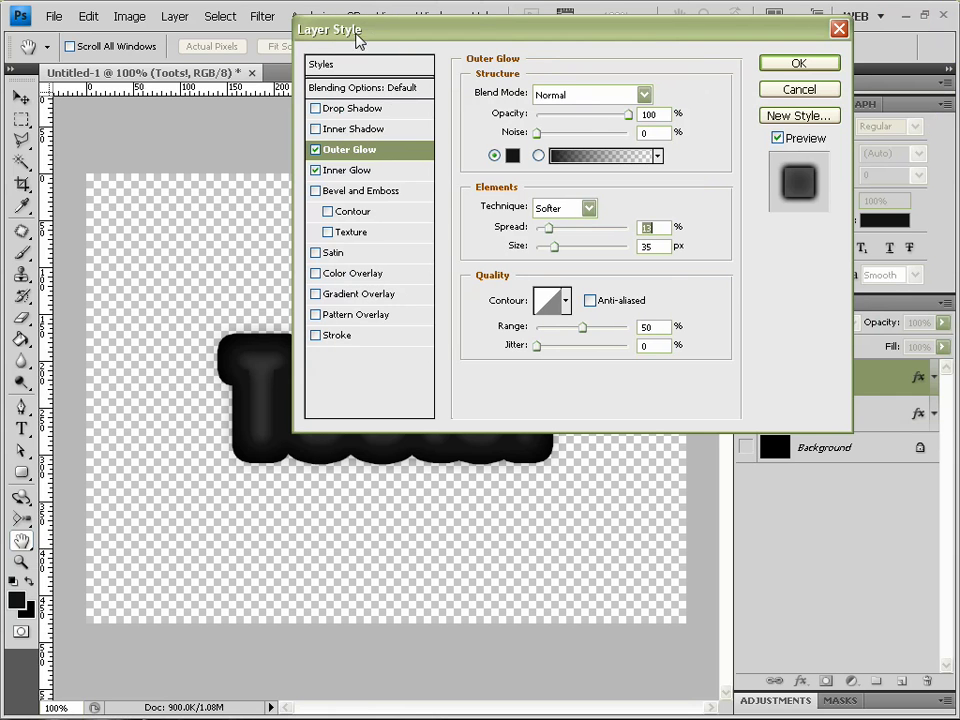
pyautogui.click(797, 60)
# Step: Rasterize both Toots! text layers together
pyautogui.click(834, 418)
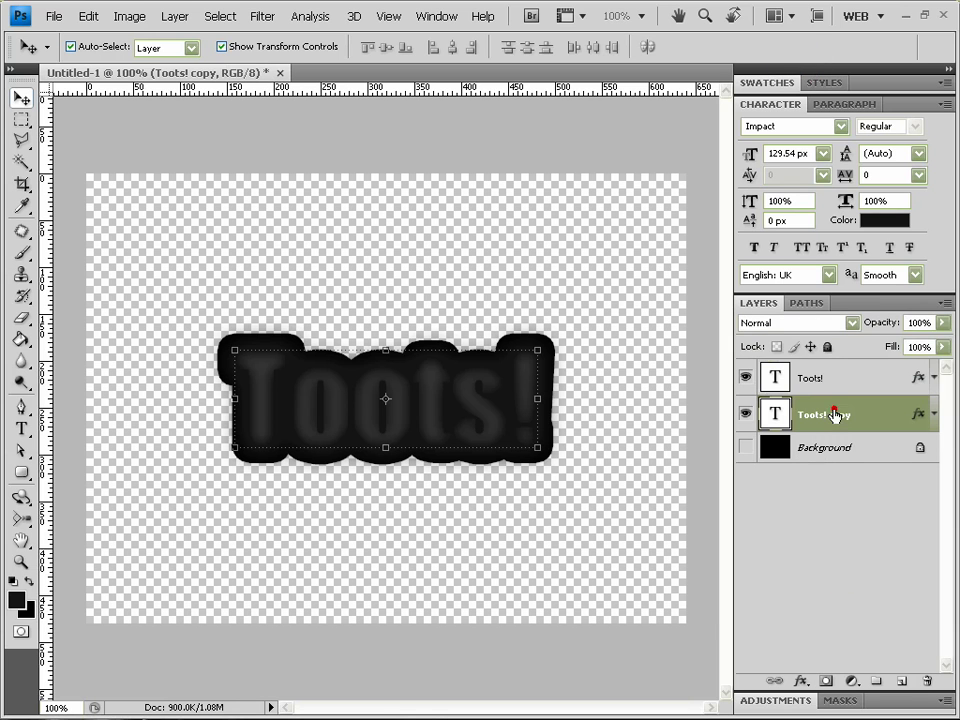
pyautogui.keyDown('shift'); pyautogui.click(790, 384); pyautogui.keyUp('shift')
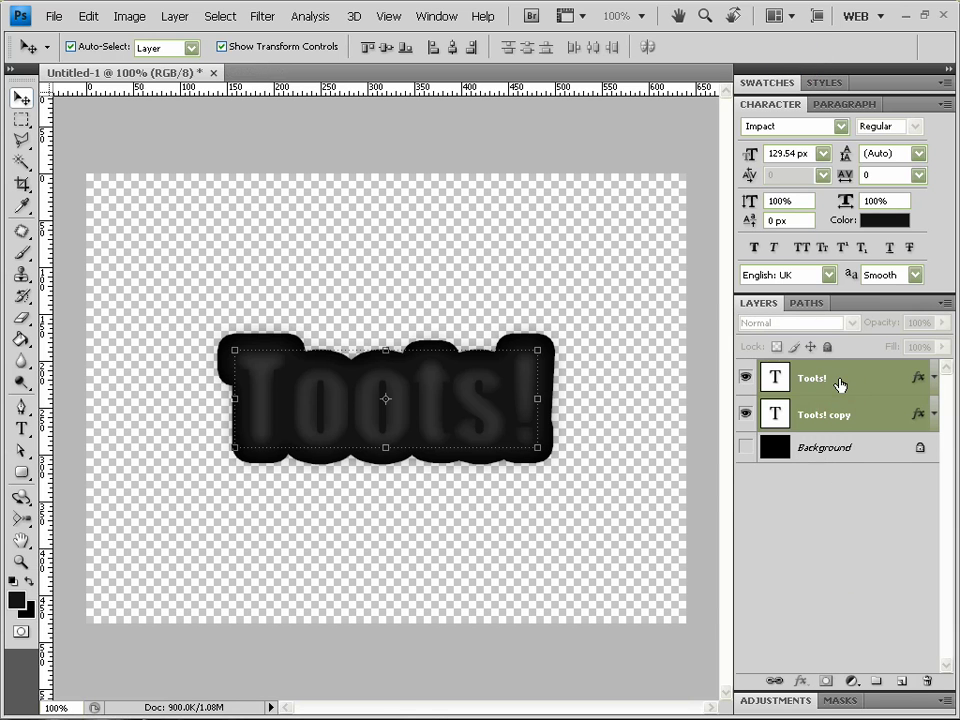
pyautogui.rightClick(840, 382)
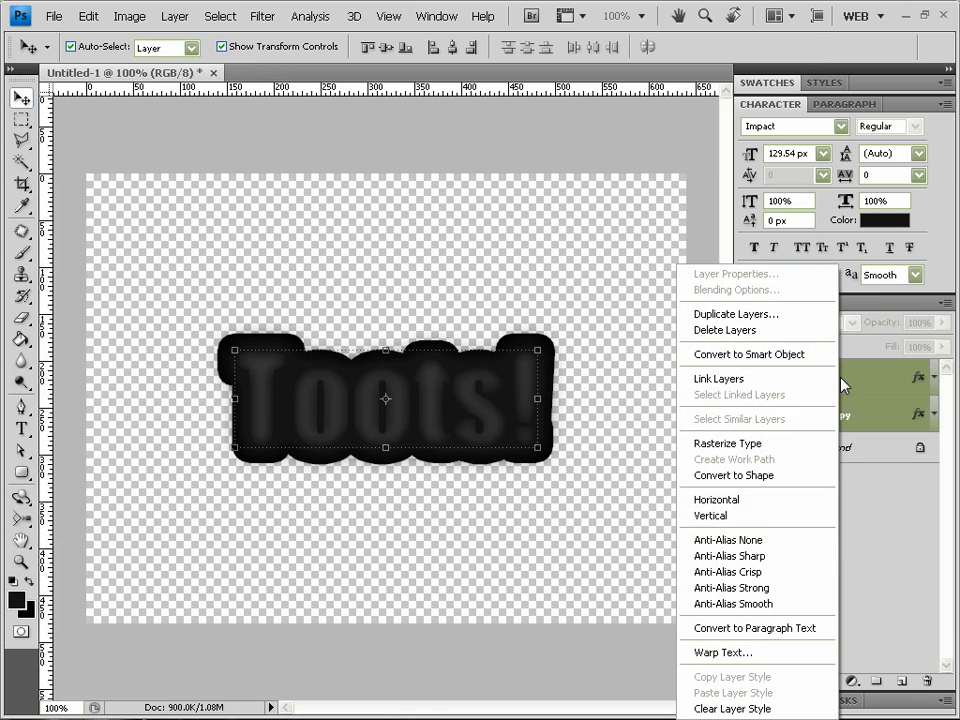
pyautogui.click(741, 452)
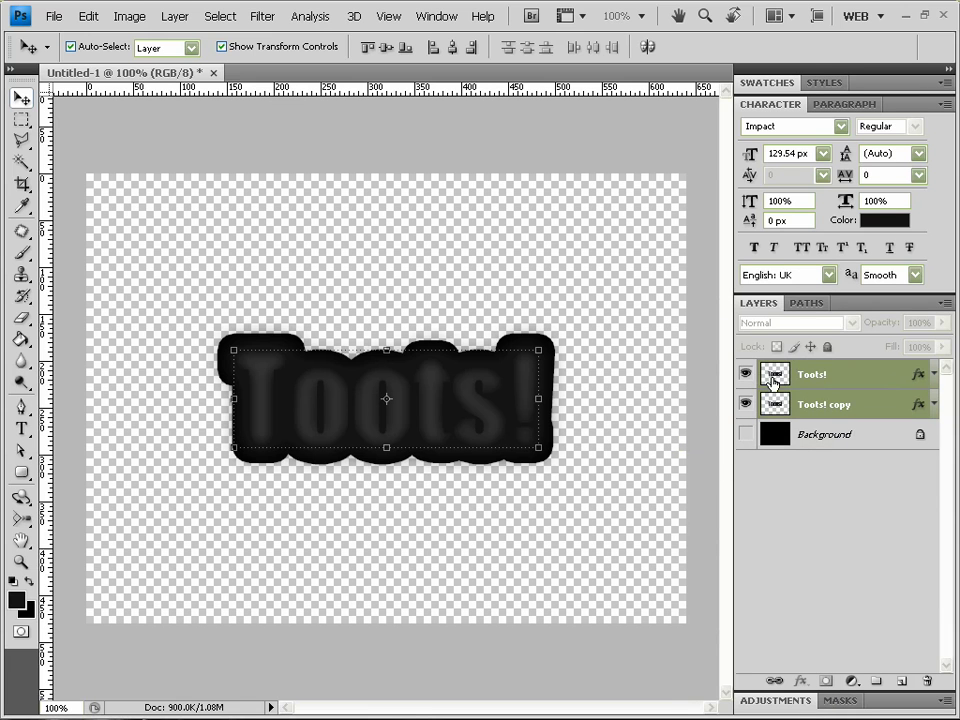
# Step: Merge the two Toots! layers into one and show the black Background
pyautogui.rightClick(839, 384)
pyautogui.click(795, 338)
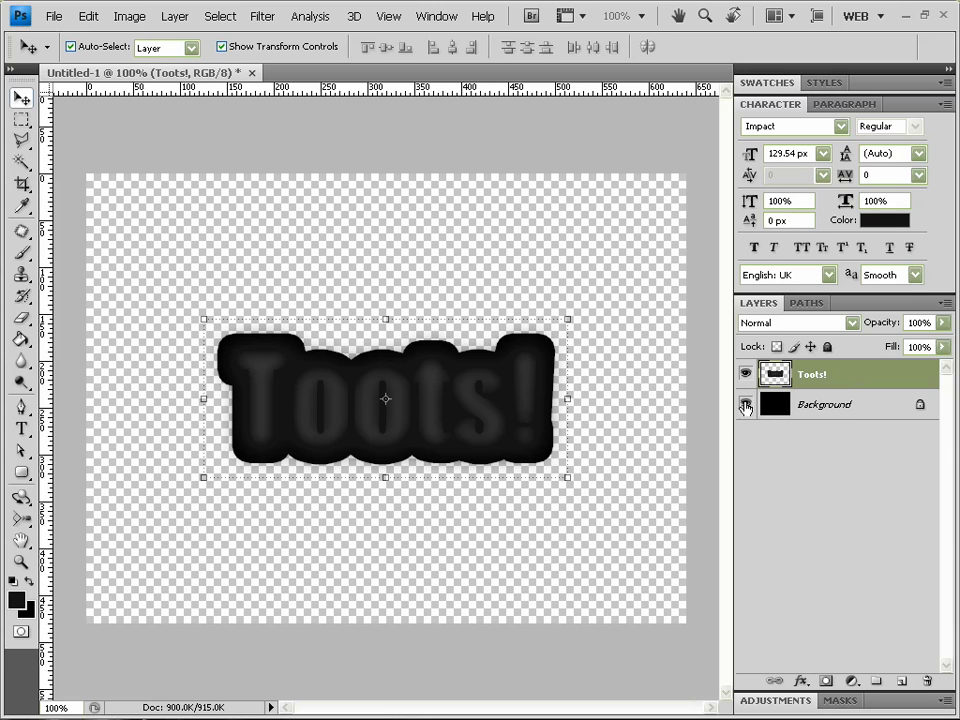
pyautogui.click(745, 406)
pyautogui.click(762, 464)
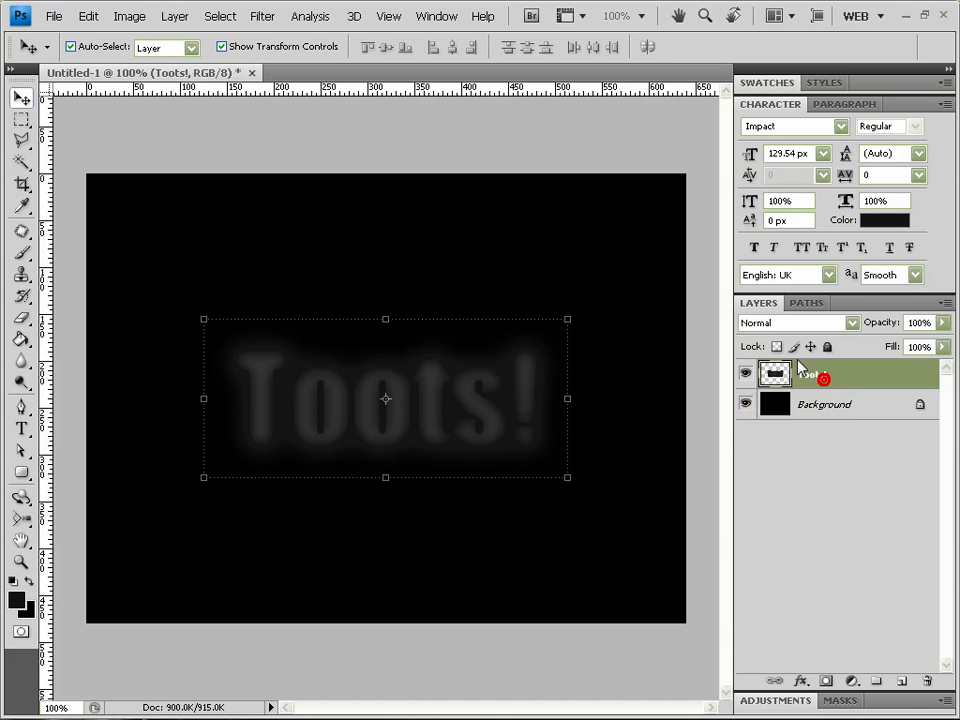
# Step: Convert the merged Toots! layer into a Two-Sided Plane mesh from grayscale
pyautogui.click(354, 17)
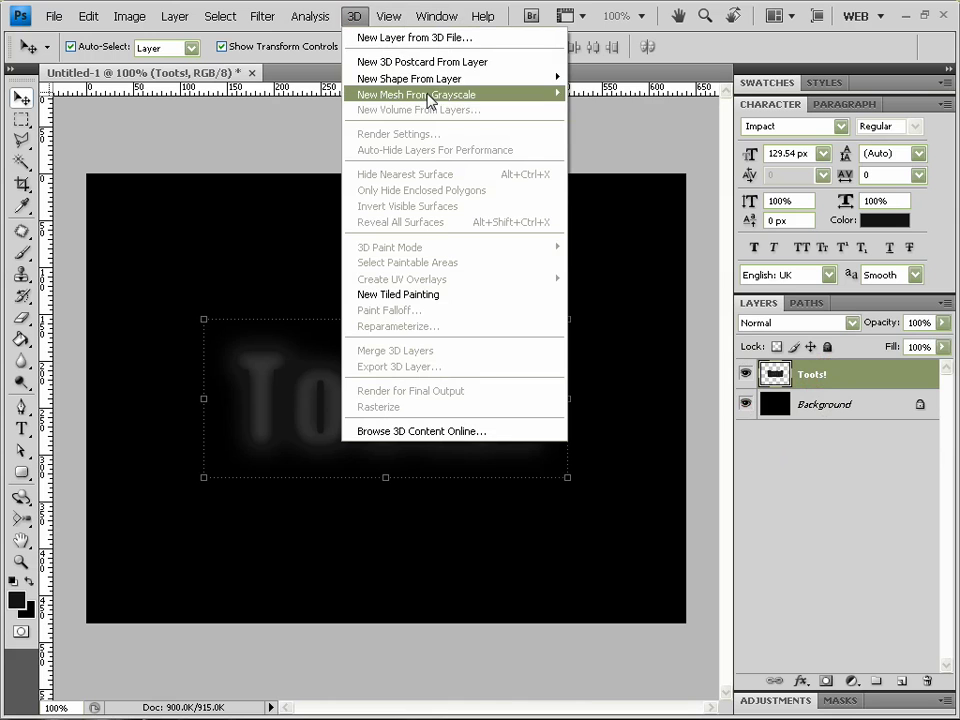
pyautogui.moveTo(368, 96)
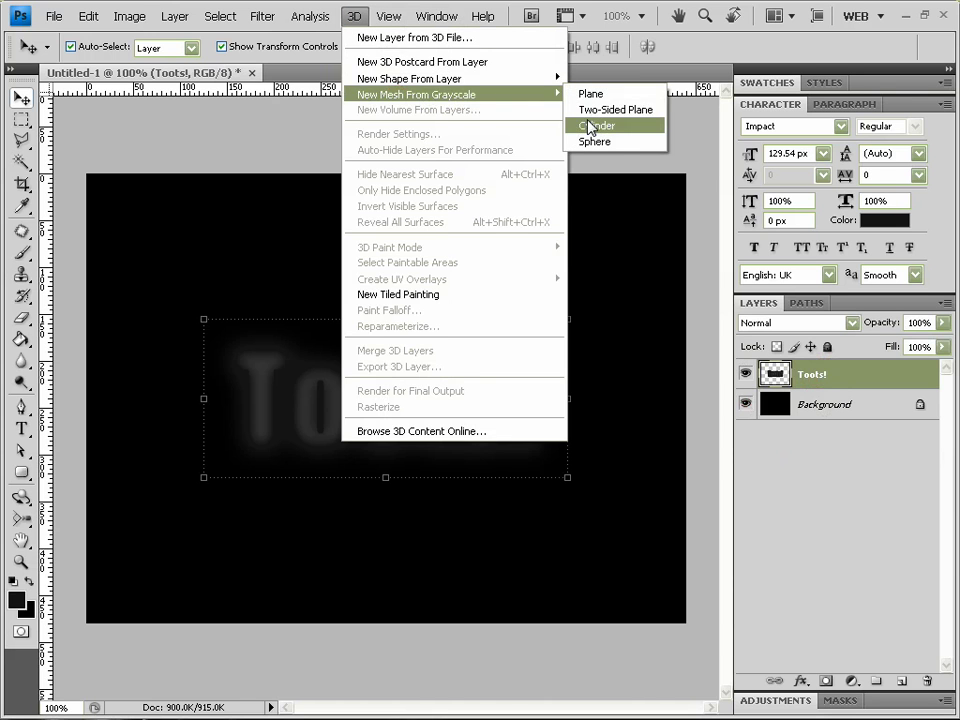
pyautogui.click(641, 112)
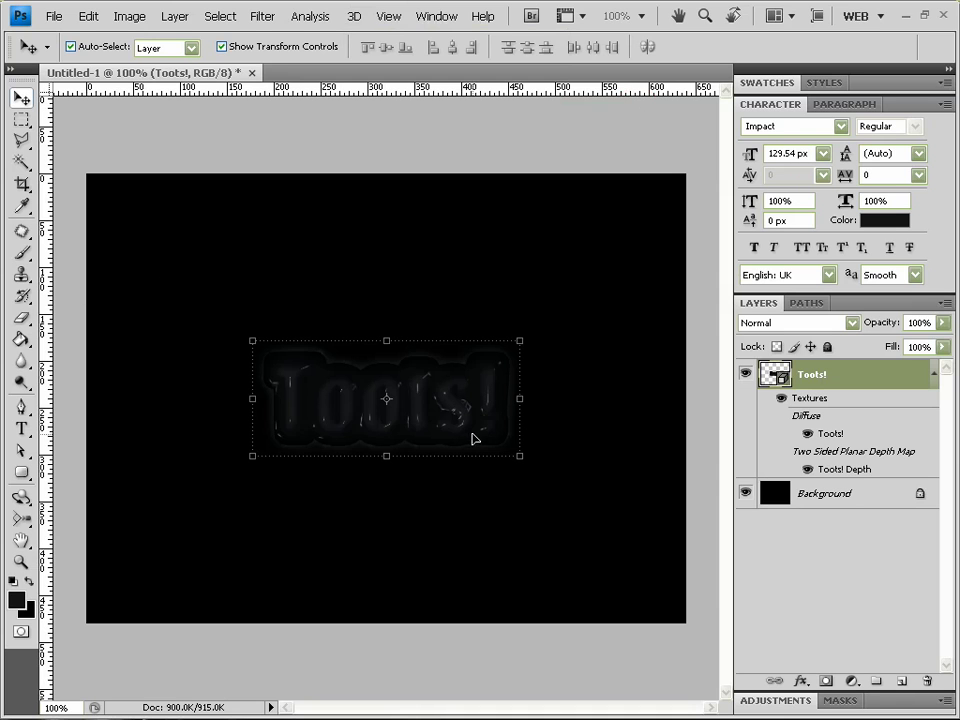
pyautogui.click(935, 372)
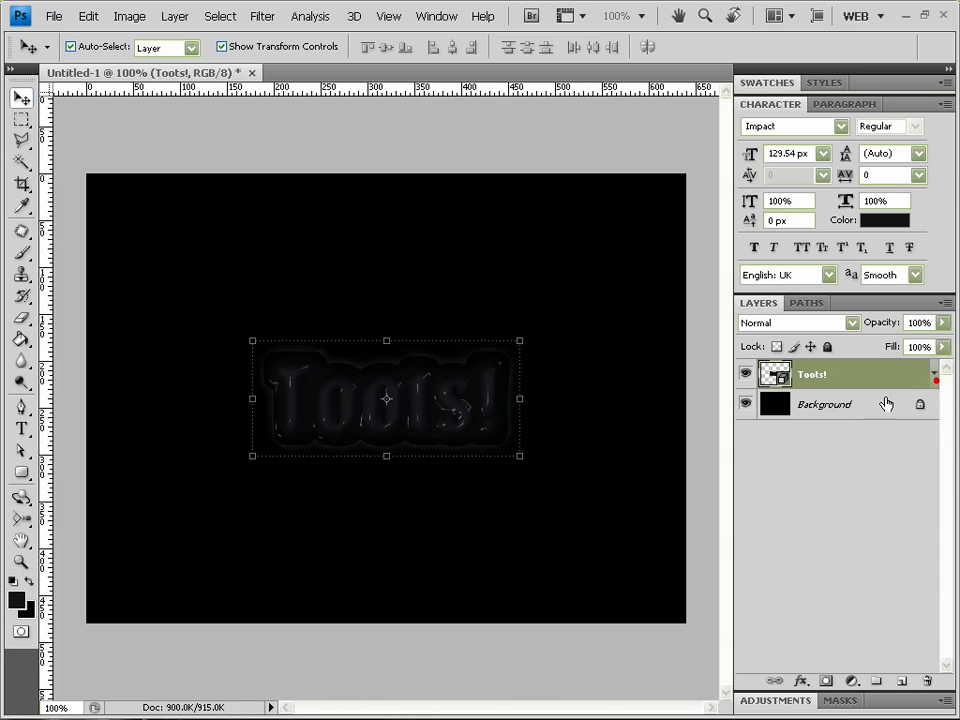
# Step: Scale the 3D Toots! text up to 2.14 so it fills most of the canvas
pyautogui.click(21, 497)
pyautogui.click(17, 505)
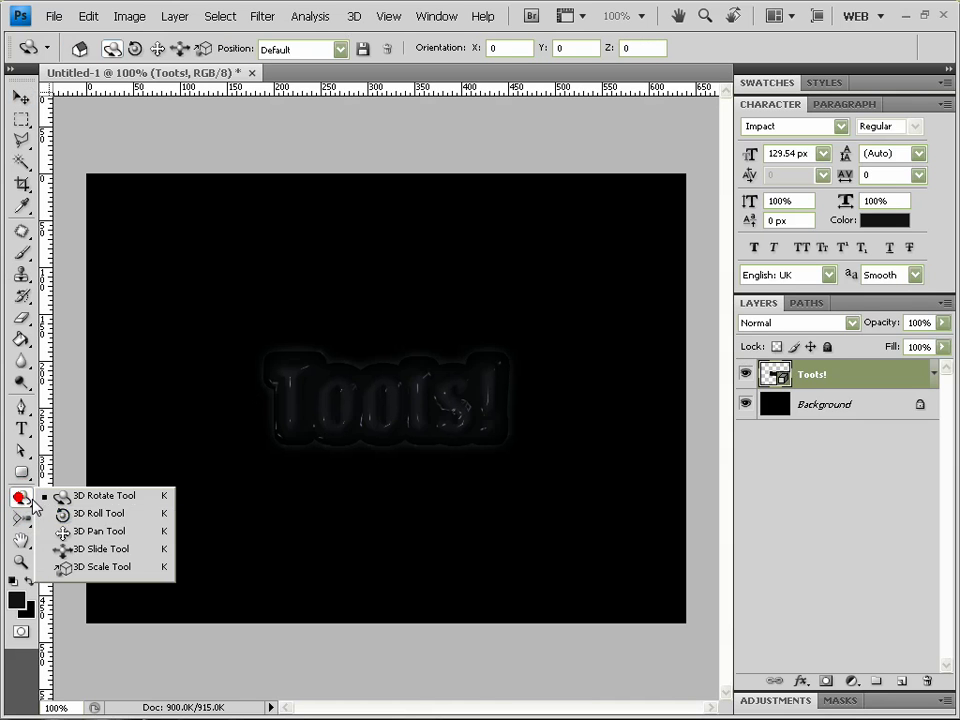
pyautogui.click(100, 567)
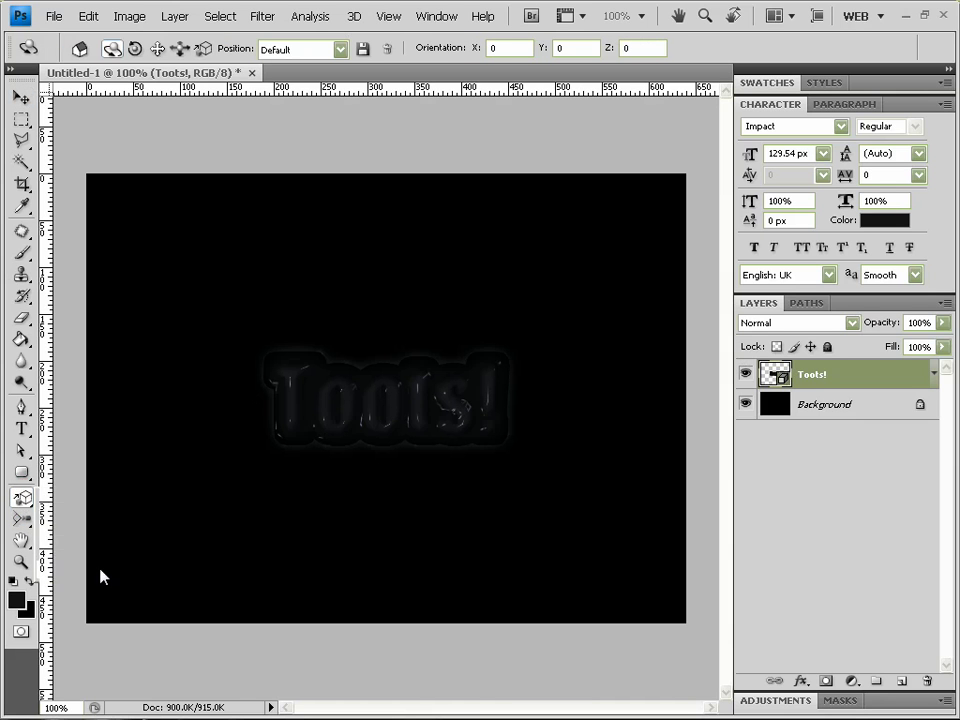
pyautogui.moveTo(343, 446); pyautogui.dragTo(593, 187)
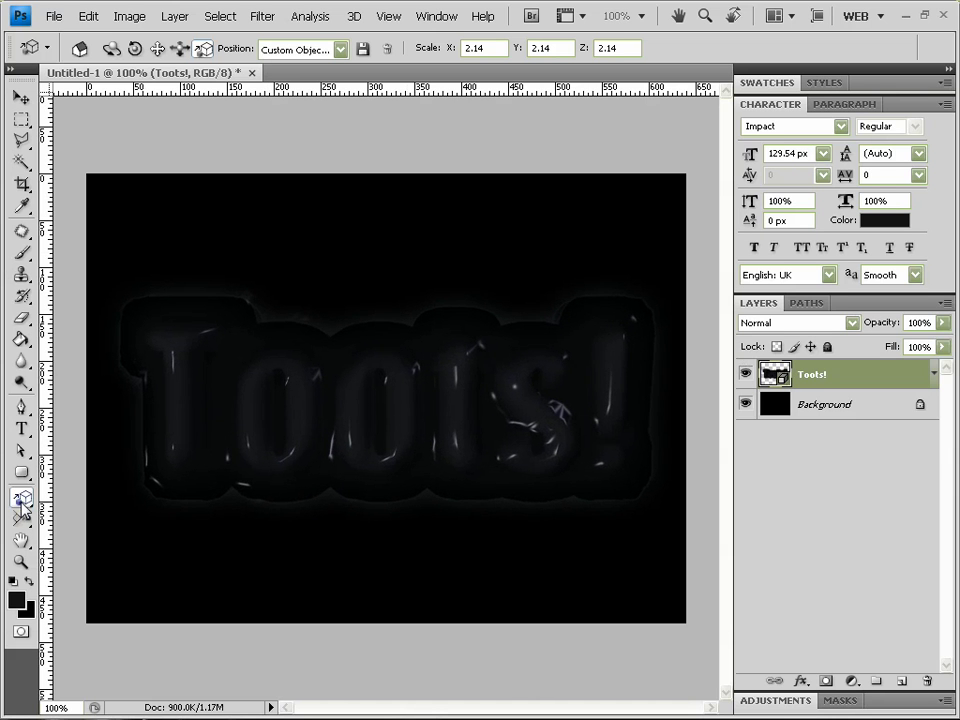
# Step: Roll the text slightly to tilt it to X -7.1, Z -3.6
pyautogui.moveTo(22, 503); pyautogui.dragTo(68, 510)
pyautogui.moveTo(387, 413)
pyautogui.mouseDown()
pyautogui.moveTo(416, 456)
pyautogui.moveTo(469, 388)
pyautogui.moveTo(336, 377)
pyautogui.moveTo(353, 434)
pyautogui.moveTo(392, 407)
pyautogui.moveTo(369, 418)
pyautogui.moveTo(399, 429)
pyautogui.moveTo(392, 410)
pyautogui.mouseUp()
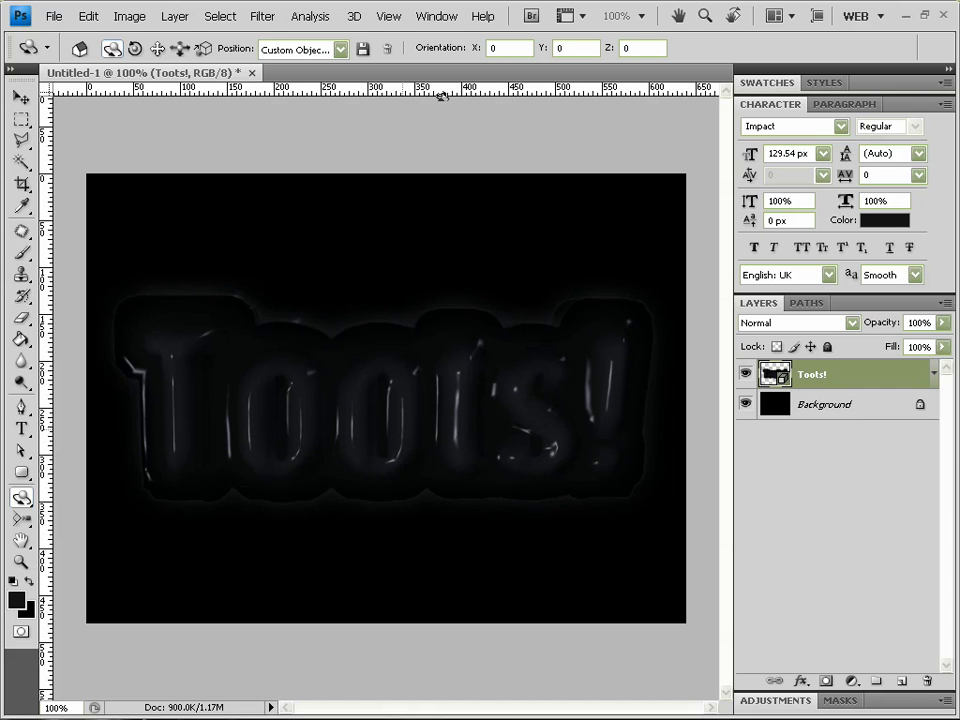
pyautogui.click(437, 16)
# Step: In the 3D Lights panel, recolour Infinite Light 1 to a bright web-safe blue
pyautogui.click(462, 103)
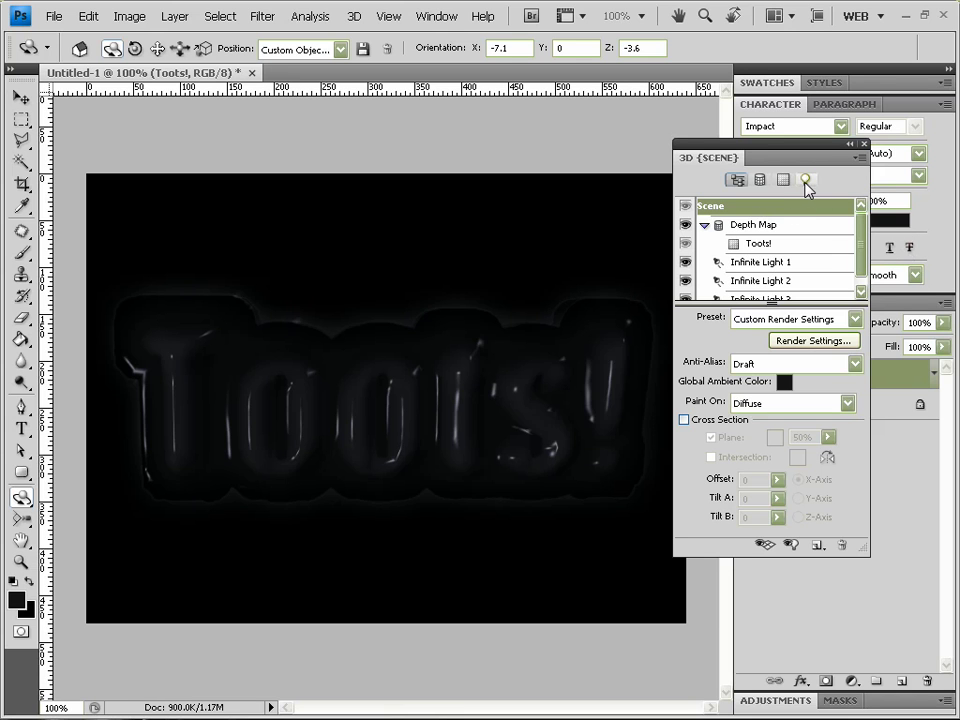
pyautogui.click(807, 181)
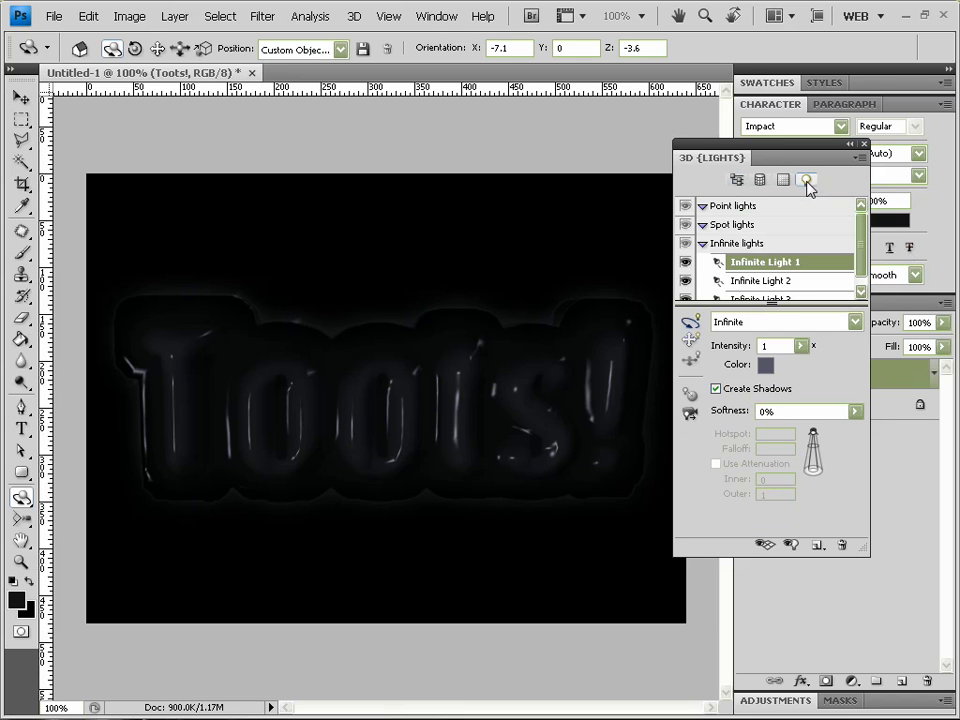
pyautogui.click(770, 272)
pyautogui.click(778, 289)
pyautogui.click(778, 252)
pyautogui.click(767, 214)
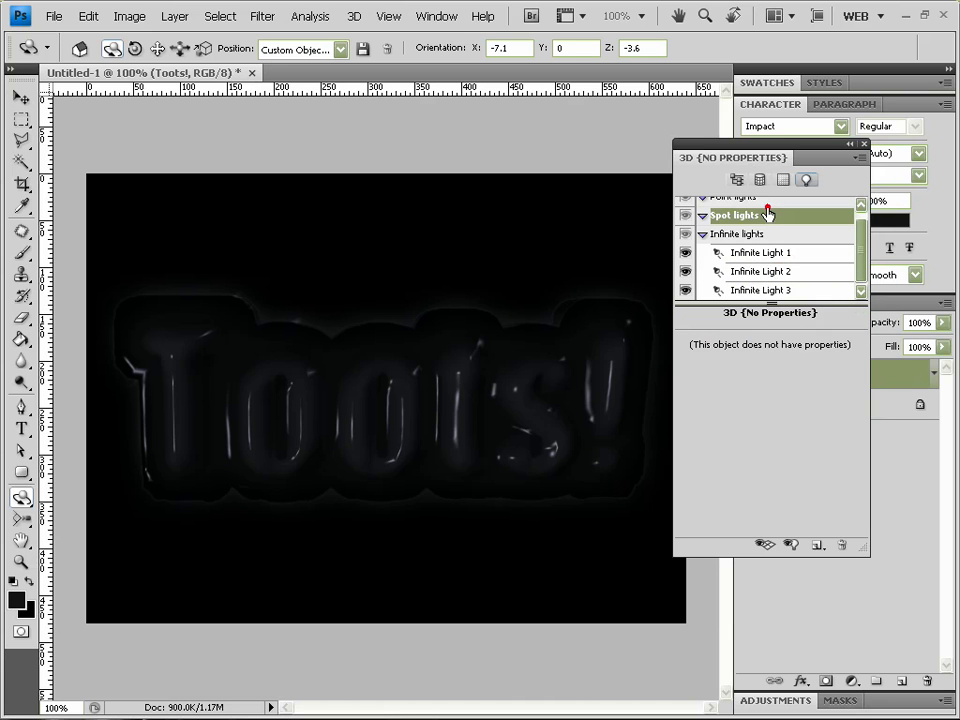
pyautogui.click(767, 198)
pyautogui.click(767, 255)
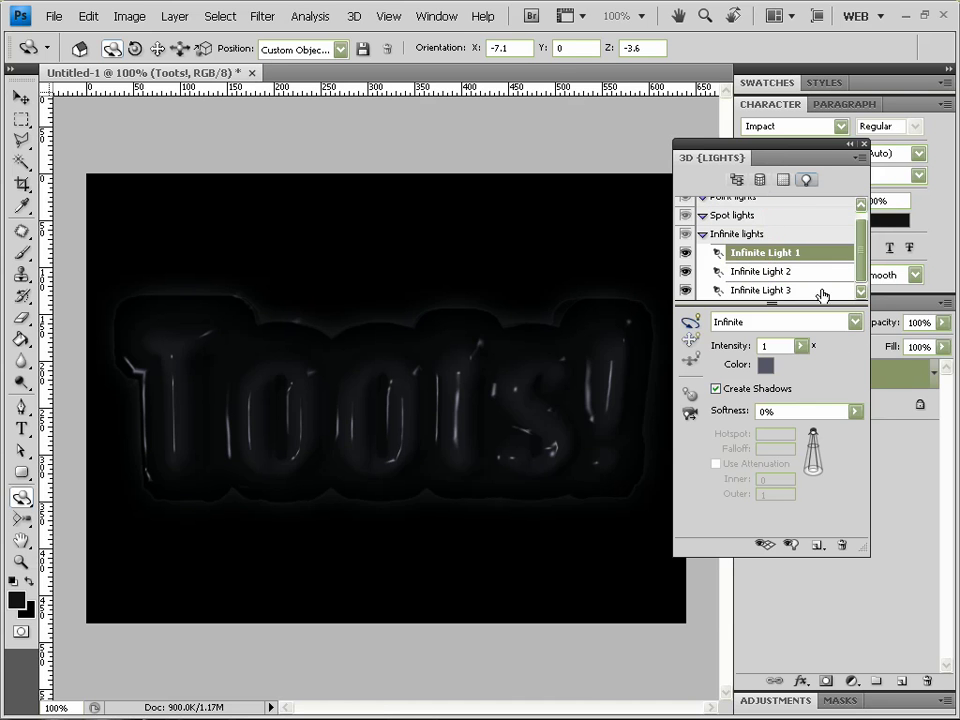
pyautogui.click(765, 366)
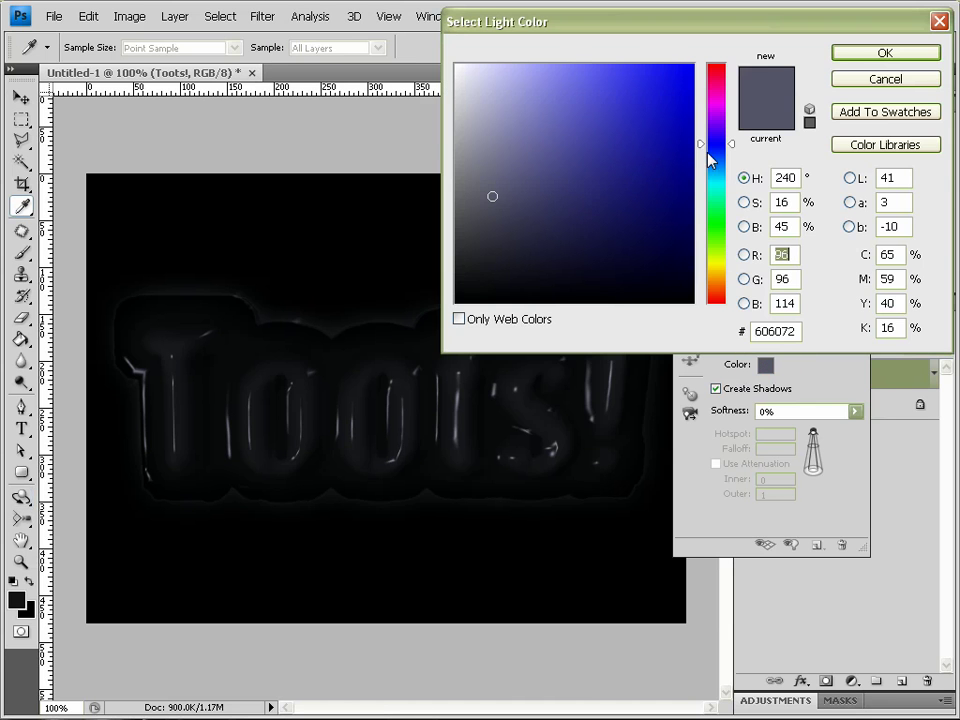
pyautogui.moveTo(720, 150)
pyautogui.mouseDown()
pyautogui.moveTo(720, 161)
pyautogui.moveTo(669, 60)
pyautogui.moveTo(638, 65)
pyautogui.moveTo(740, 45)
pyautogui.mouseUp()
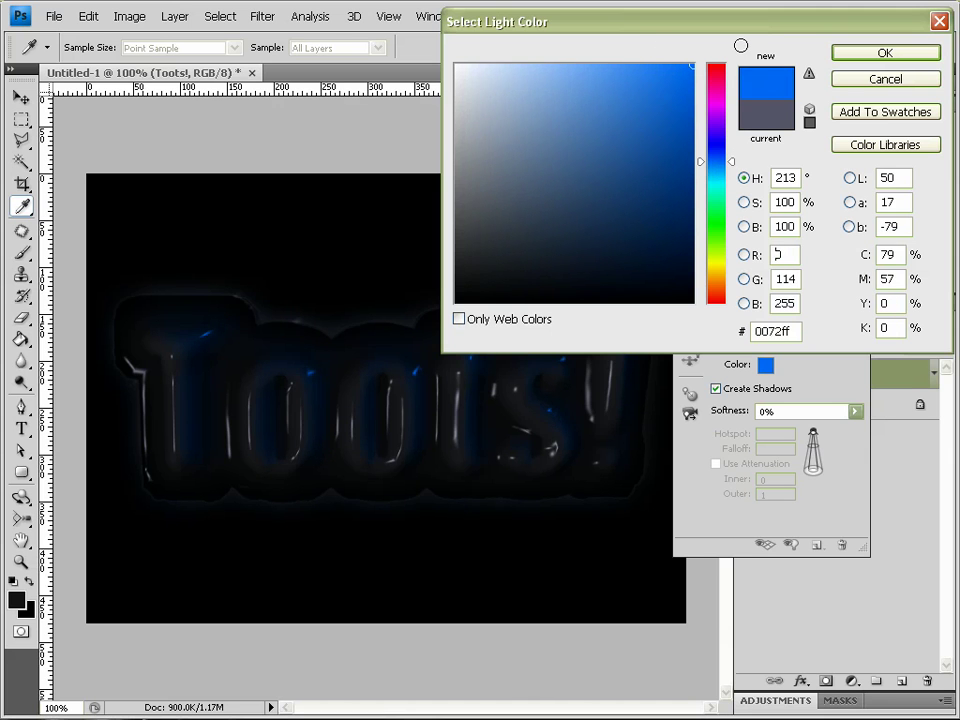
pyautogui.click(811, 120)
pyautogui.click(862, 57)
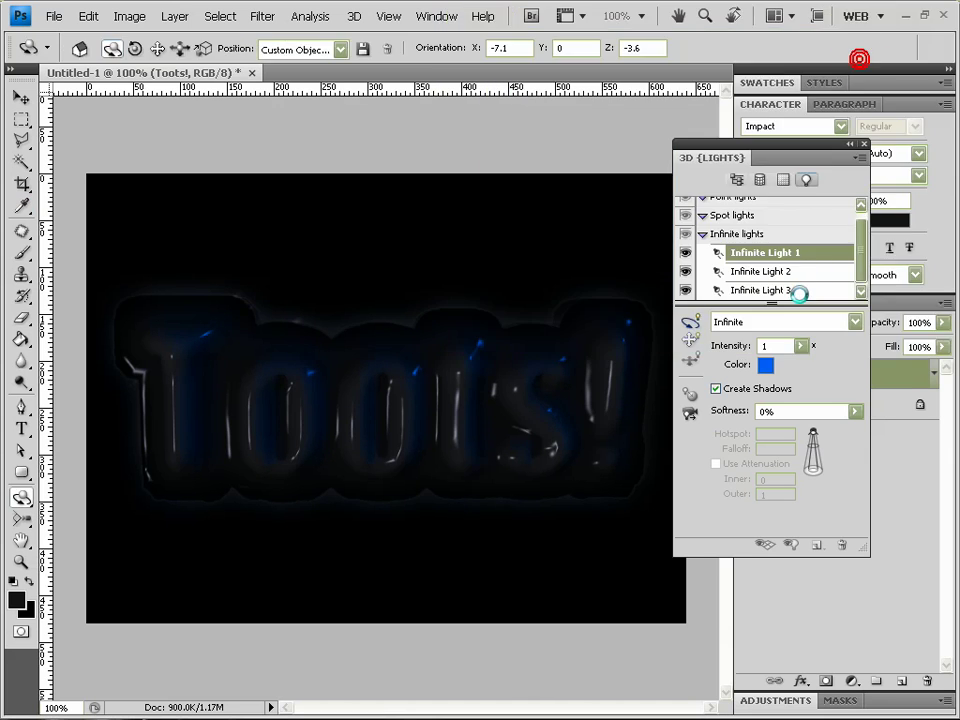
# Step: Recolour Infinite Light 2 to a pale, nearly white blue
pyautogui.click(793, 272)
pyautogui.click(770, 372)
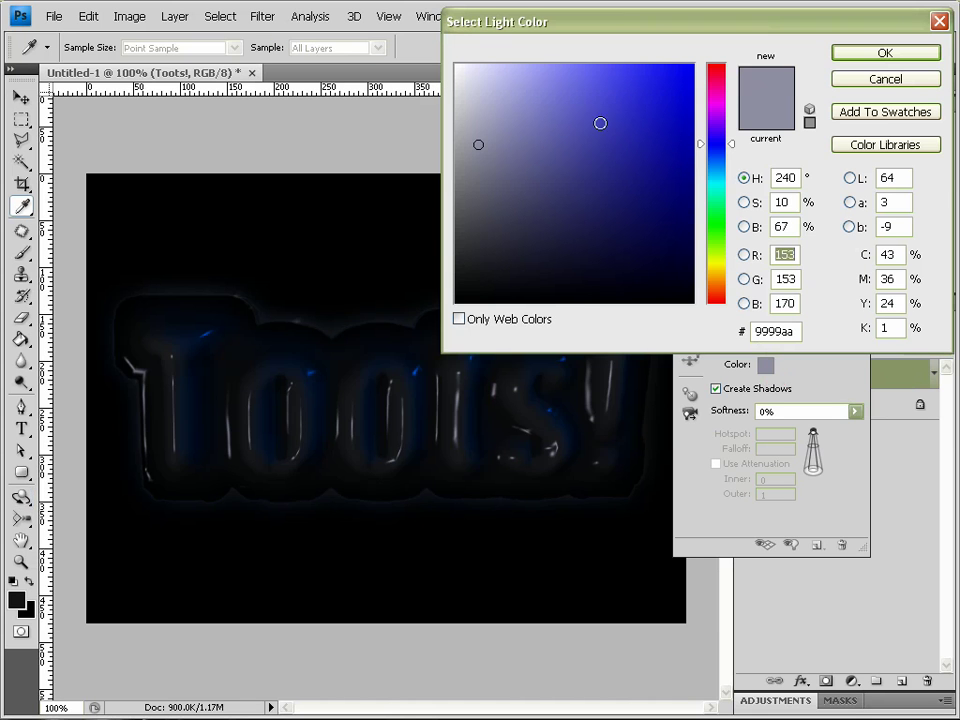
pyautogui.moveTo(600, 121)
pyautogui.mouseDown()
pyautogui.moveTo(630, 107)
pyautogui.moveTo(463, 60)
pyautogui.moveTo(485, 43)
pyautogui.moveTo(454, 41)
pyautogui.moveTo(502, 43)
pyautogui.mouseUp()
pyautogui.moveTo(708, 172); pyautogui.dragTo(721, 159)
pyautogui.click(549, 71)
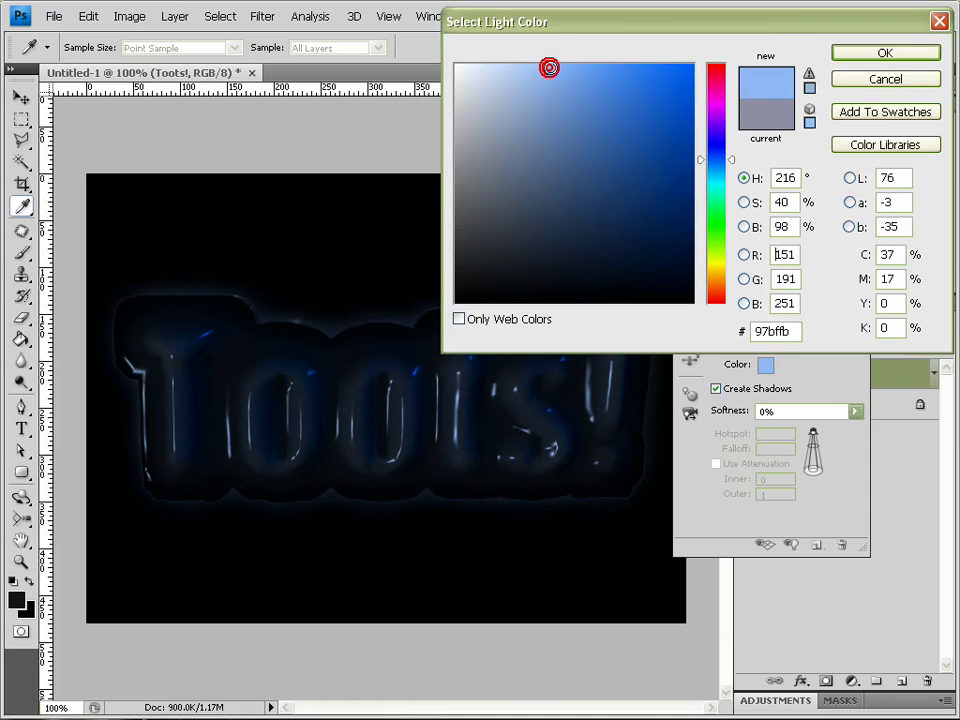
pyautogui.click(885, 52)
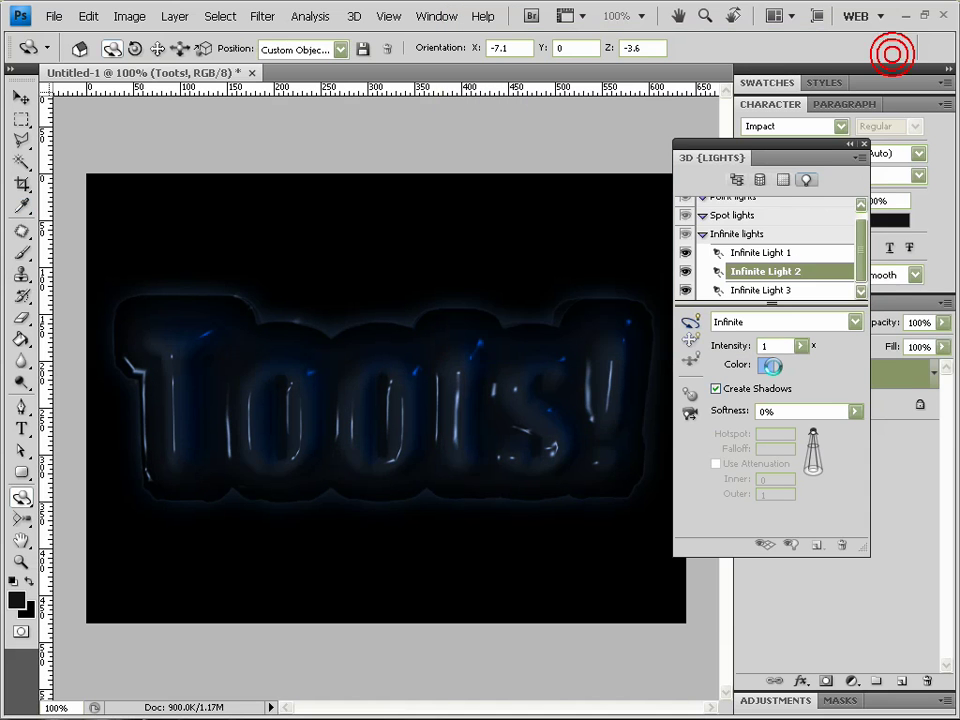
# Step: Set Infinite Light 3 to white ffffff and rotate it to X 1.4, Y 0.4, Z -1.6
pyautogui.click(760, 290)
pyautogui.click(767, 365)
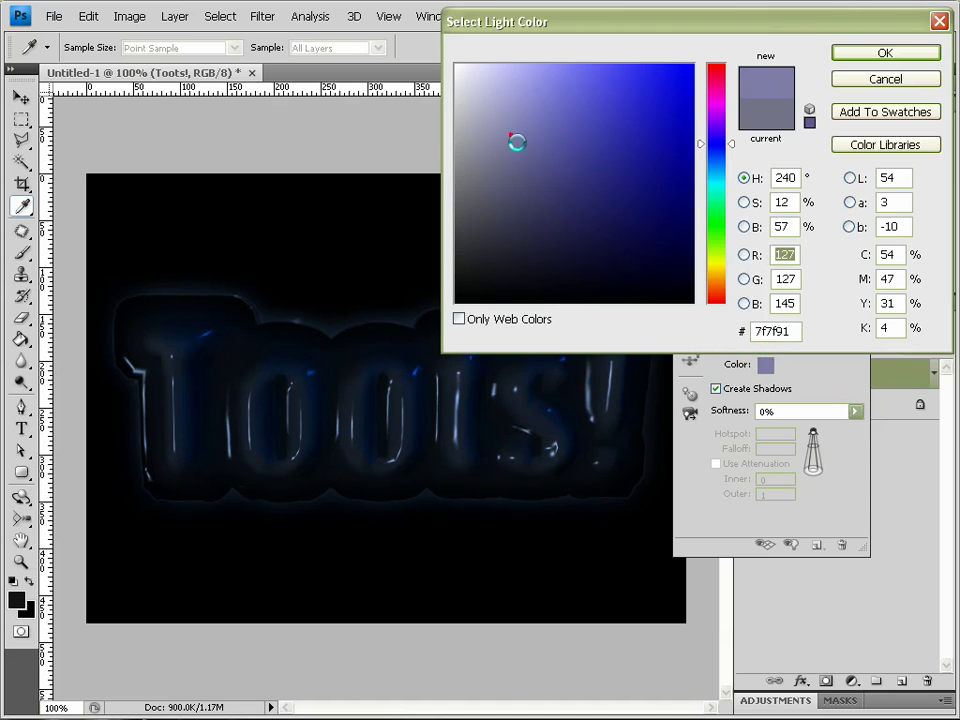
pyautogui.moveTo(514, 144); pyautogui.dragTo(455, 64)
pyautogui.click(878, 54)
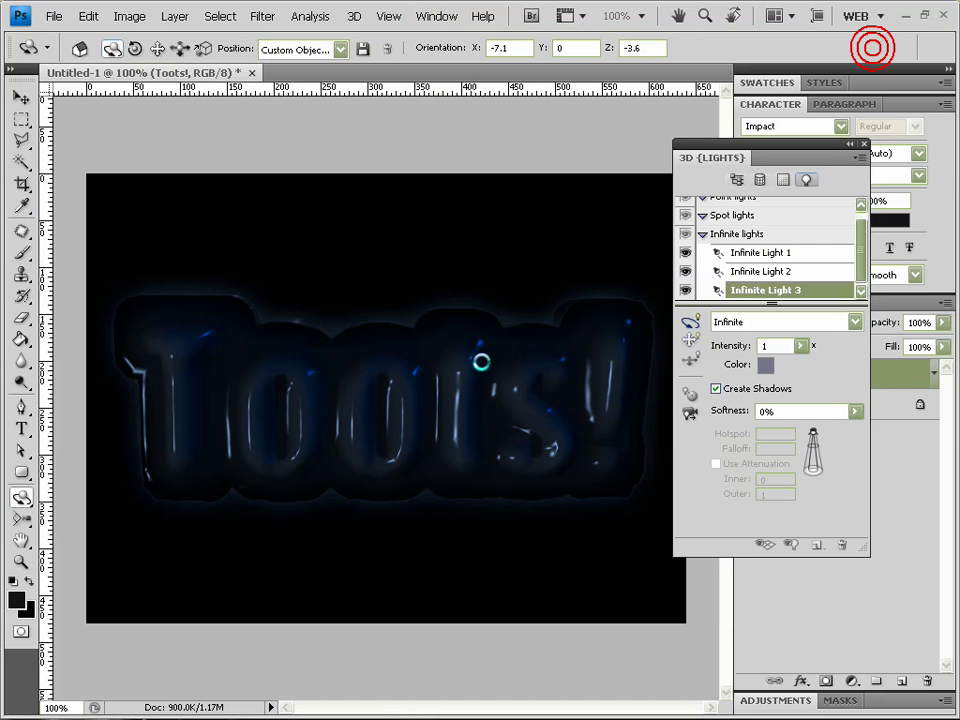
pyautogui.moveTo(489, 332)
pyautogui.mouseDown()
pyautogui.moveTo(429, 327)
pyautogui.moveTo(439, 347)
pyautogui.moveTo(411, 358)
pyautogui.moveTo(367, 416)
pyautogui.moveTo(360, 444)
pyautogui.moveTo(259, 482)
pyautogui.moveTo(379, 561)
pyautogui.moveTo(449, 523)
pyautogui.moveTo(523, 561)
pyautogui.moveTo(525, 634)
pyautogui.moveTo(551, 572)
pyautogui.moveTo(474, 552)
pyautogui.moveTo(459, 439)
pyautogui.moveTo(583, 336)
pyautogui.moveTo(664, 315)
pyautogui.moveTo(789, 306)
pyautogui.moveTo(746, 321)
pyautogui.moveTo(754, 364)
pyautogui.moveTo(608, 288)
pyautogui.moveTo(828, 289)
pyautogui.moveTo(799, 244)
pyautogui.moveTo(636, 255)
pyautogui.moveTo(429, 324)
pyautogui.moveTo(340, 391)
pyautogui.moveTo(375, 491)
pyautogui.moveTo(489, 463)
pyautogui.moveTo(454, 574)
pyautogui.moveTo(451, 565)
pyautogui.moveTo(509, 539)
pyautogui.moveTo(497, 568)
pyautogui.moveTo(491, 343)
pyautogui.moveTo(448, 289)
pyautogui.moveTo(327, 300)
pyautogui.moveTo(317, 332)
pyautogui.moveTo(501, 386)
pyautogui.moveTo(510, 311)
pyautogui.moveTo(416, 320)
pyautogui.moveTo(411, 336)
pyautogui.moveTo(497, 332)
pyautogui.moveTo(430, 330)
pyautogui.moveTo(418, 339)
pyautogui.moveTo(448, 364)
pyautogui.moveTo(449, 320)
pyautogui.moveTo(439, 328)
pyautogui.moveTo(291, 305)
pyautogui.mouseUp()
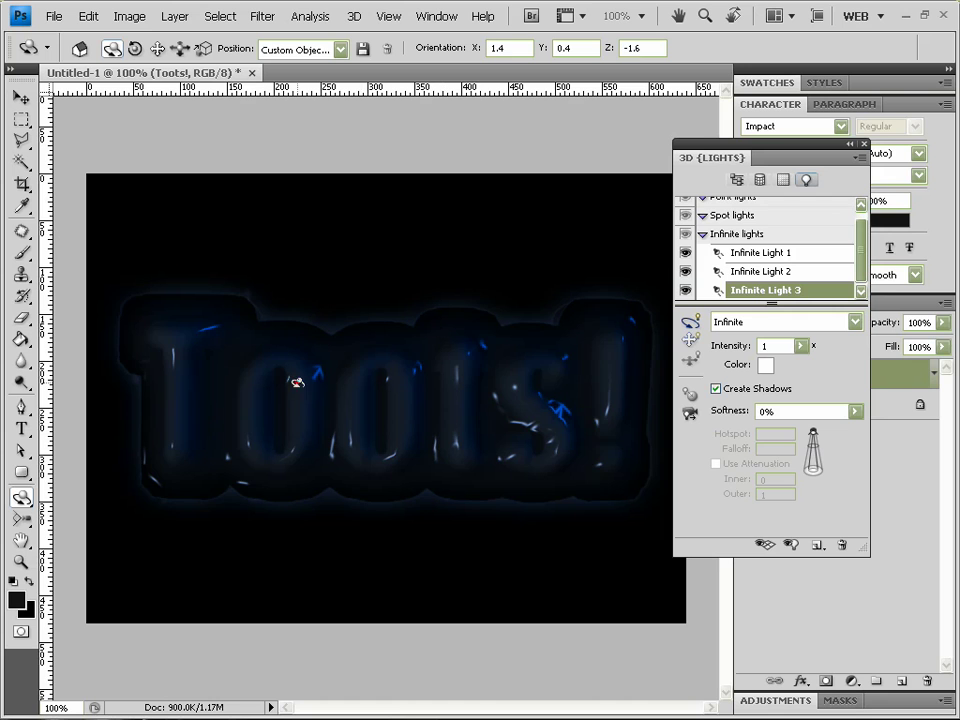
# Step: Rotate Infinite Light 3 further to X -3.7, Y 0.2, Z -5 to move the highlights
pyautogui.moveTo(296, 381); pyautogui.dragTo(581, 301)
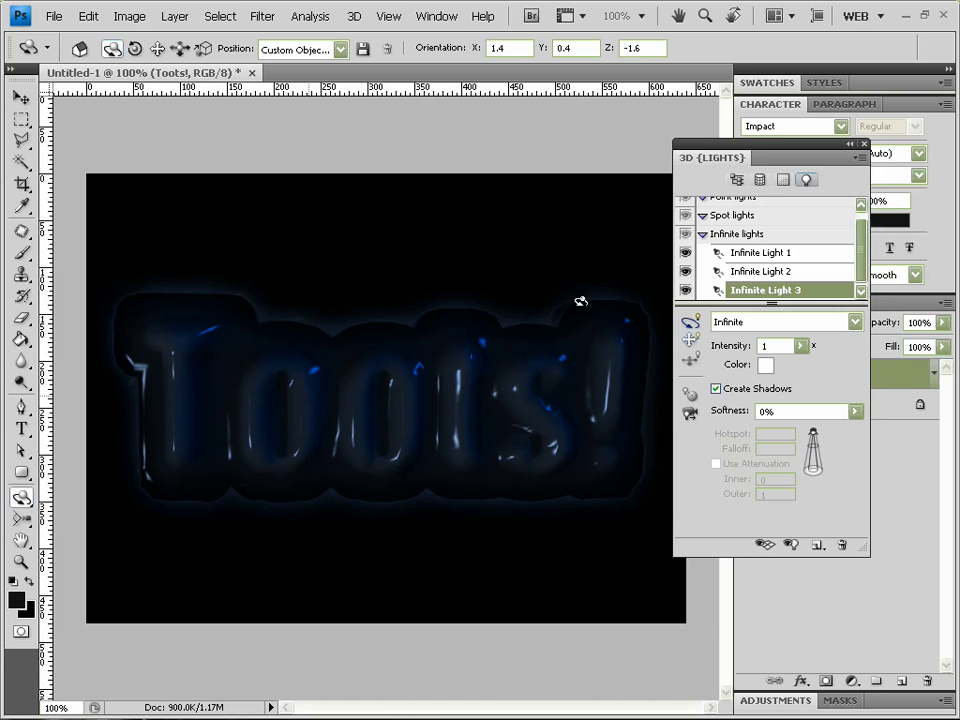
# Step: In the Toots! material settings, pick black 000000 as the diffuse colour
pyautogui.click(760, 180)
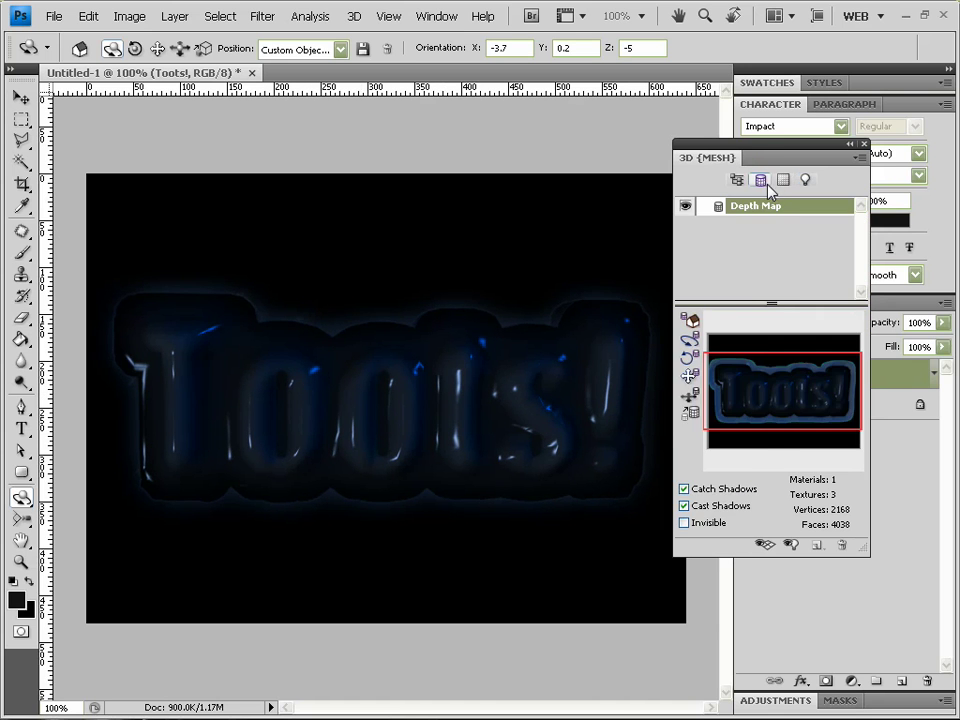
pyautogui.click(783, 180)
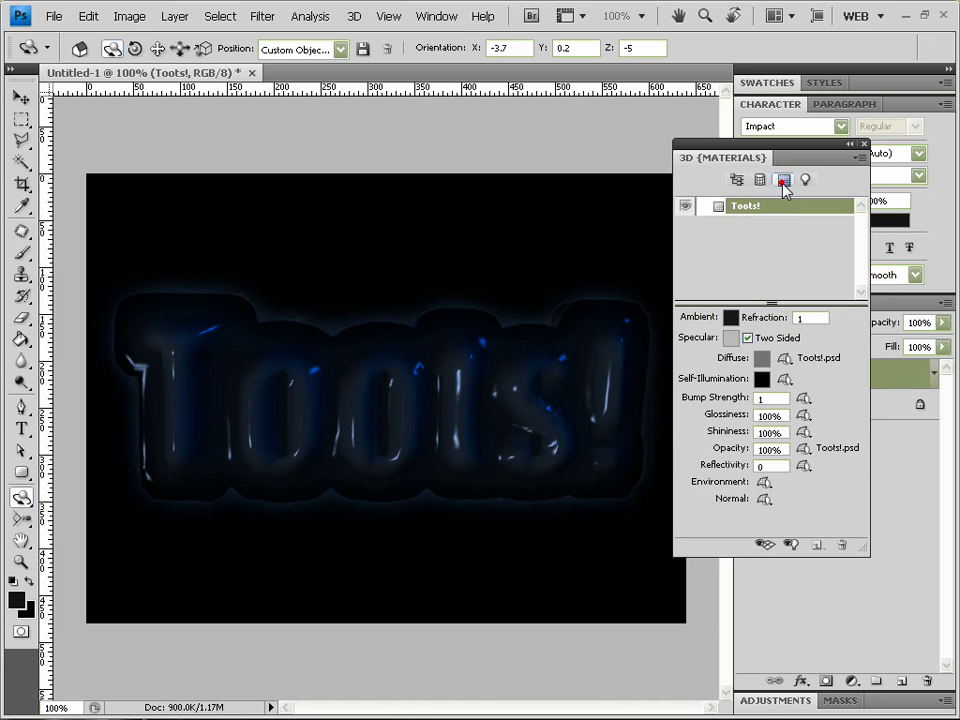
pyautogui.click(766, 362)
pyautogui.moveTo(484, 272); pyautogui.dragTo(398, 325)
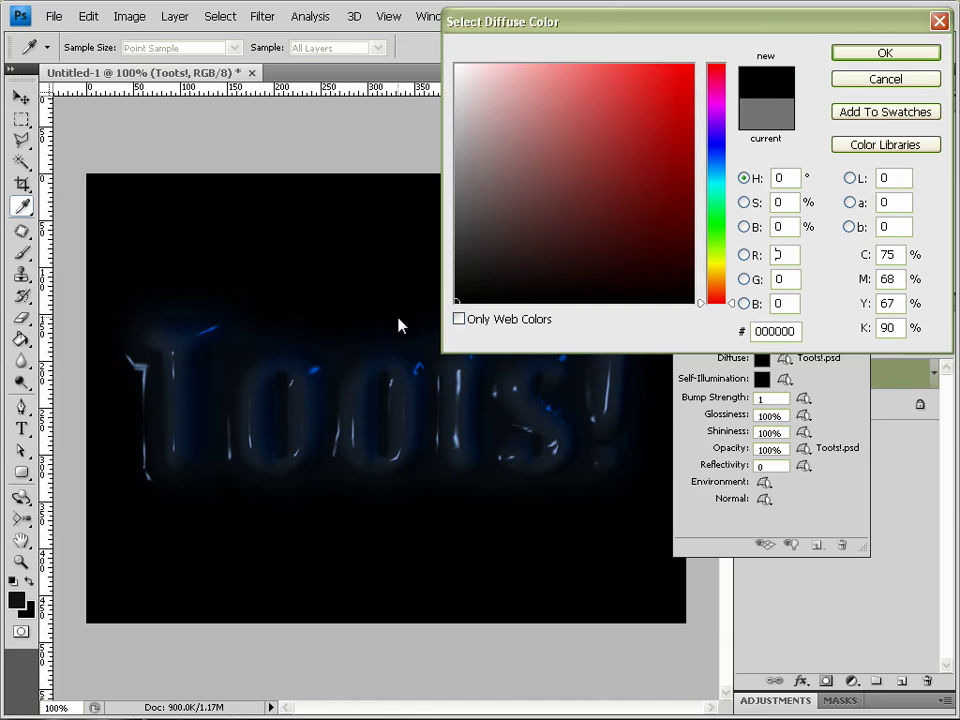
pyautogui.moveTo(501, 229)
pyautogui.mouseDown()
pyautogui.moveTo(664, 189)
pyautogui.moveTo(739, 60)
pyautogui.moveTo(578, 62)
pyautogui.moveTo(474, 170)
pyautogui.moveTo(693, 176)
pyautogui.moveTo(720, 43)
pyautogui.moveTo(704, 143)
pyautogui.moveTo(706, 213)
pyautogui.moveTo(647, 332)
pyautogui.moveTo(707, 253)
pyautogui.moveTo(706, 221)
pyautogui.mouseUp()
pyautogui.moveTo(595, 218); pyautogui.dragTo(407, 355)
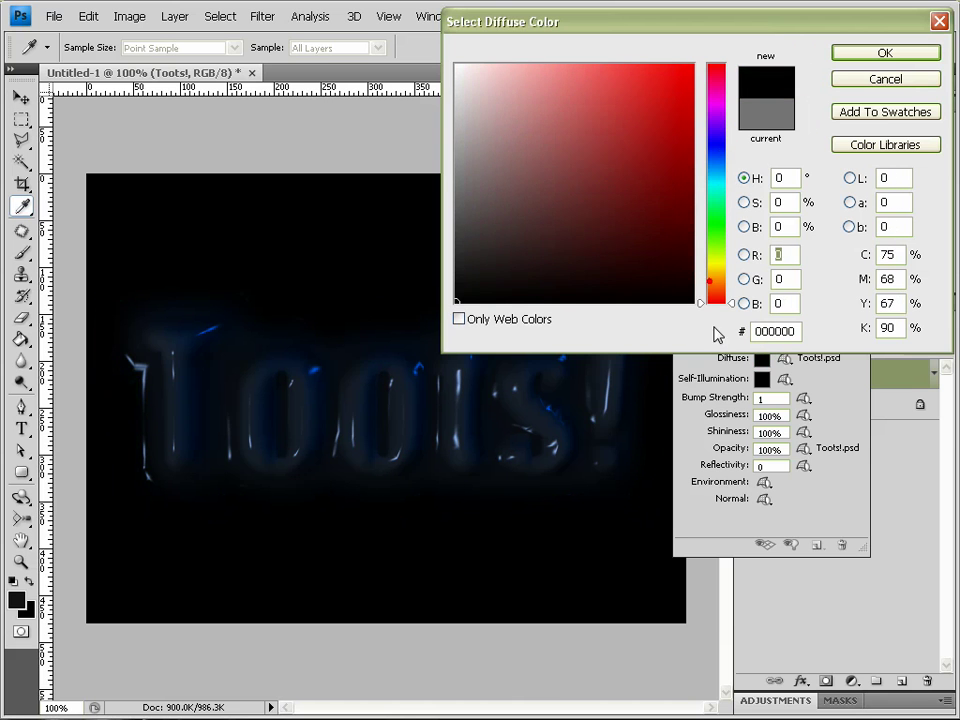
# Step: Apply the black diffuse colour and set the ambient colour to bright cyan 00c0ff
pyautogui.click(857, 54)
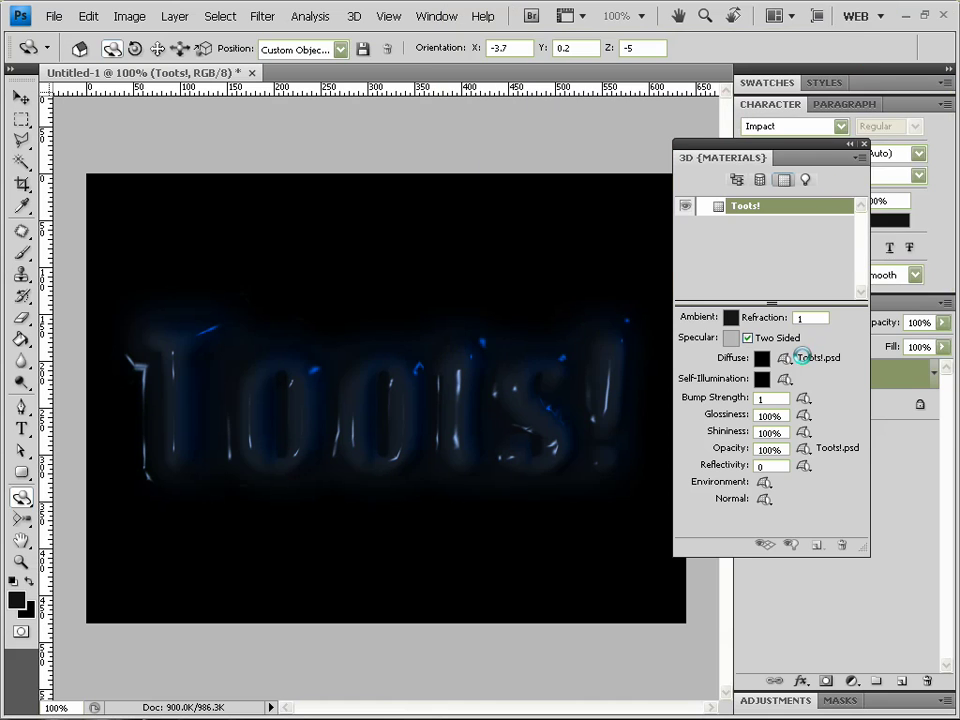
pyautogui.click(731, 317)
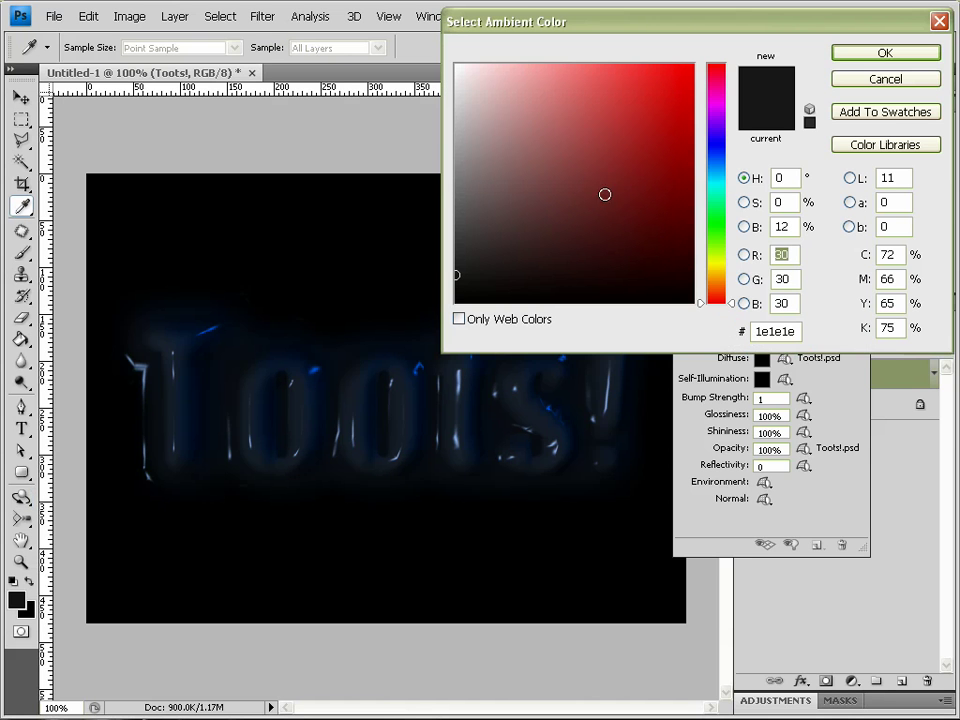
pyautogui.moveTo(724, 177)
pyautogui.mouseDown()
pyautogui.moveTo(720, 153)
pyautogui.moveTo(722, 173)
pyautogui.mouseUp()
pyautogui.moveTo(654, 119)
pyautogui.mouseDown()
pyautogui.moveTo(653, 40)
pyautogui.moveTo(740, 67)
pyautogui.mouseUp()
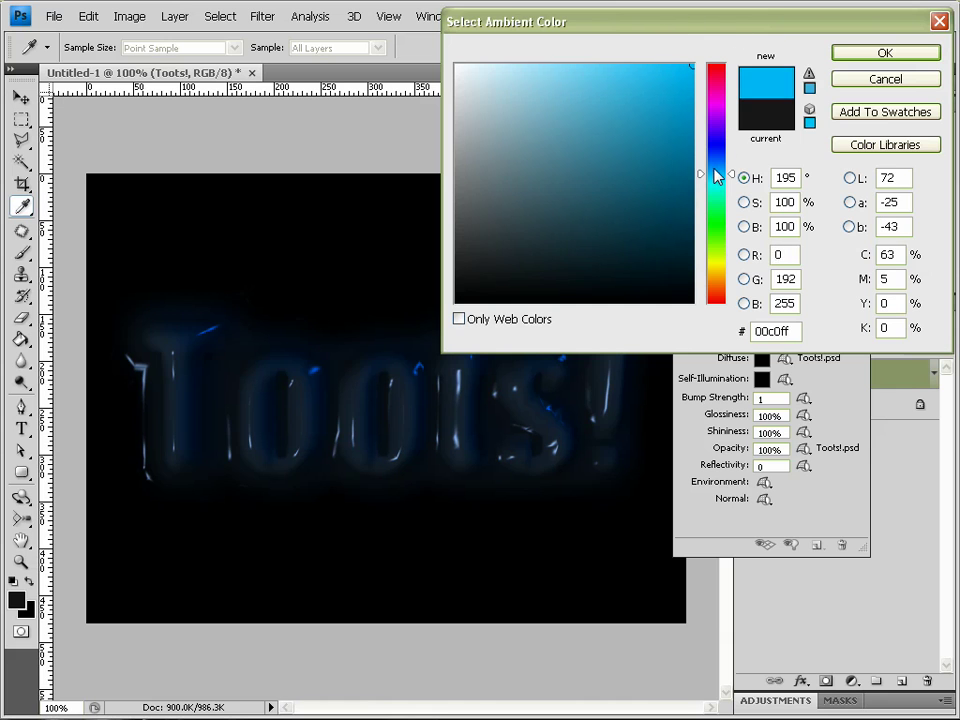
pyautogui.click(885, 52)
# Step: Set the material's specular colour to pale light blue a5cfef
pyautogui.click(731, 339)
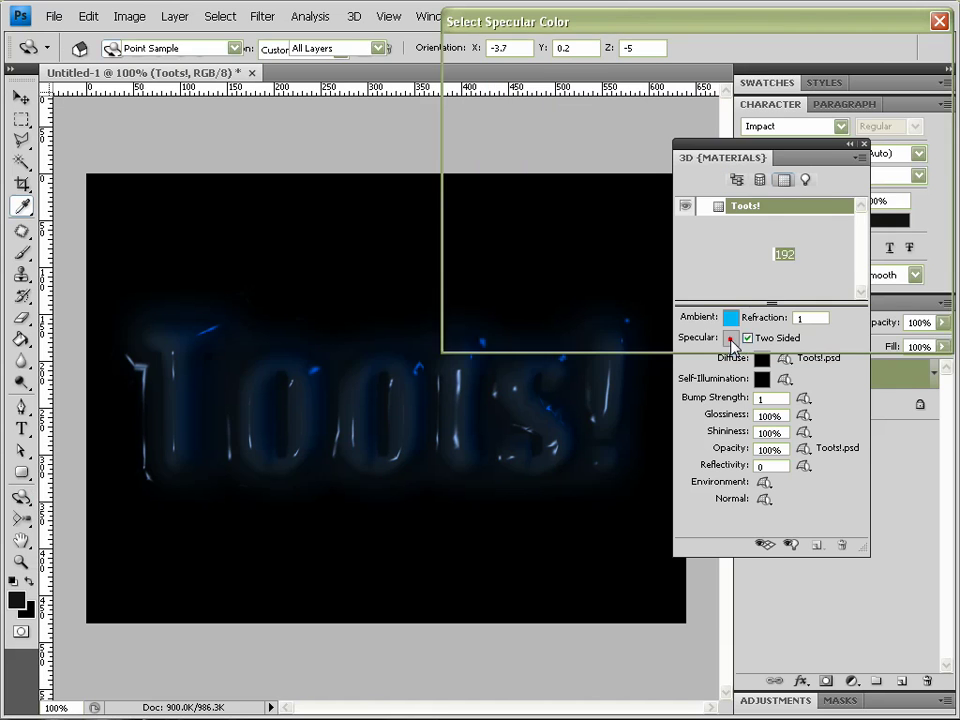
pyautogui.moveTo(662, 135); pyautogui.dragTo(700, 58)
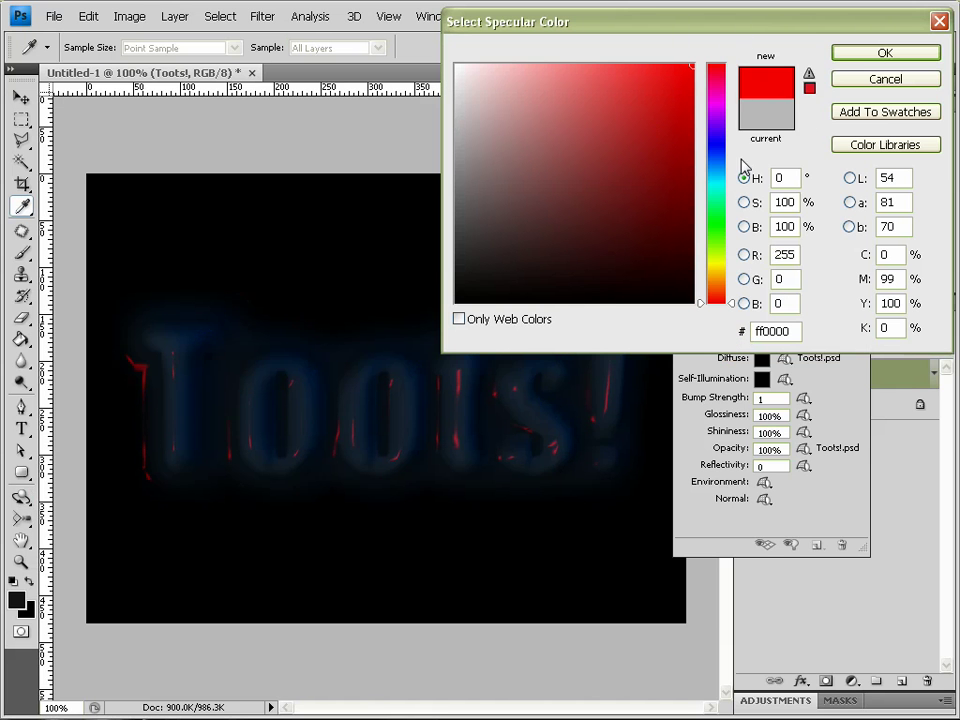
pyautogui.moveTo(541, 115)
pyautogui.mouseDown()
pyautogui.moveTo(568, 163)
pyautogui.moveTo(443, 313)
pyautogui.moveTo(450, 94)
pyautogui.moveTo(447, 193)
pyautogui.moveTo(484, 176)
pyautogui.moveTo(463, 111)
pyautogui.moveTo(459, 122)
pyautogui.mouseUp()
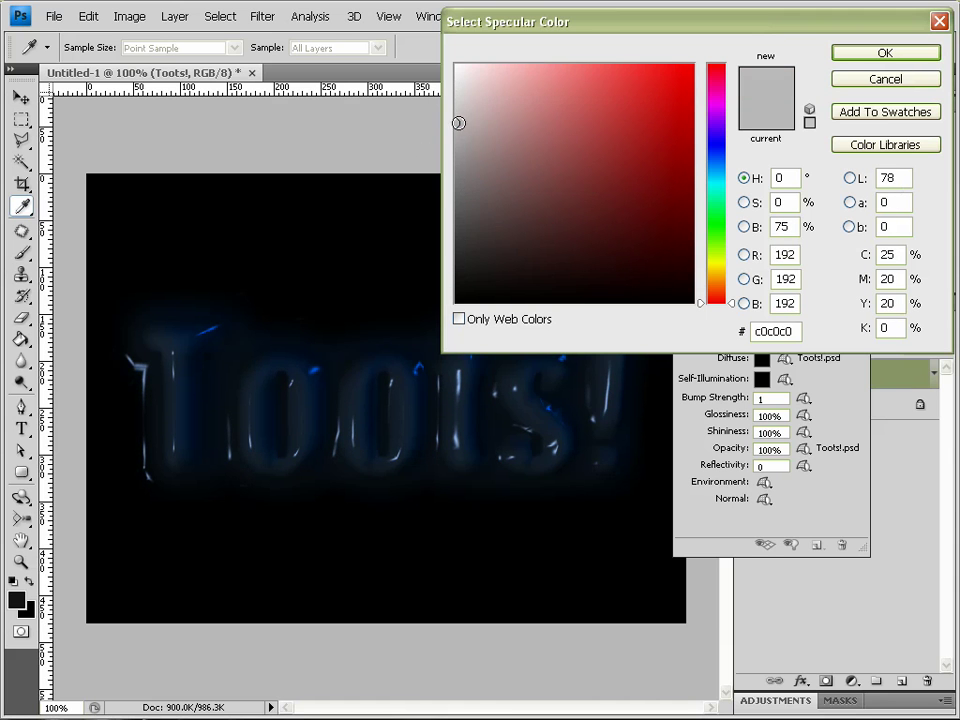
pyautogui.click(712, 166)
pyautogui.moveTo(579, 113)
pyautogui.mouseDown()
pyautogui.moveTo(493, 90)
pyautogui.moveTo(529, 77)
pyautogui.mouseUp()
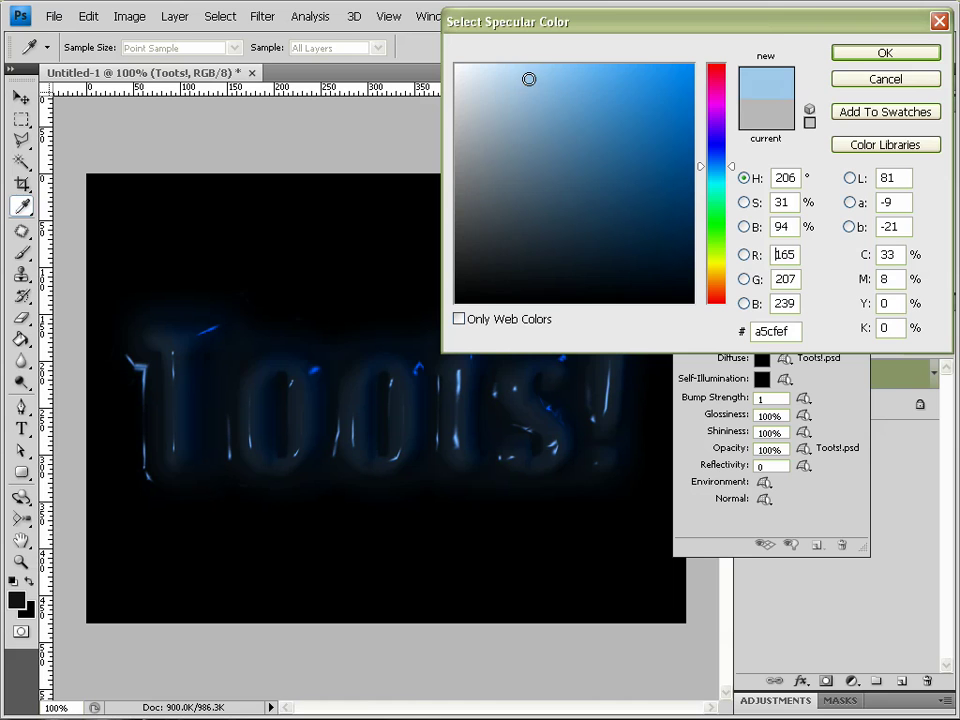
pyautogui.click(858, 56)
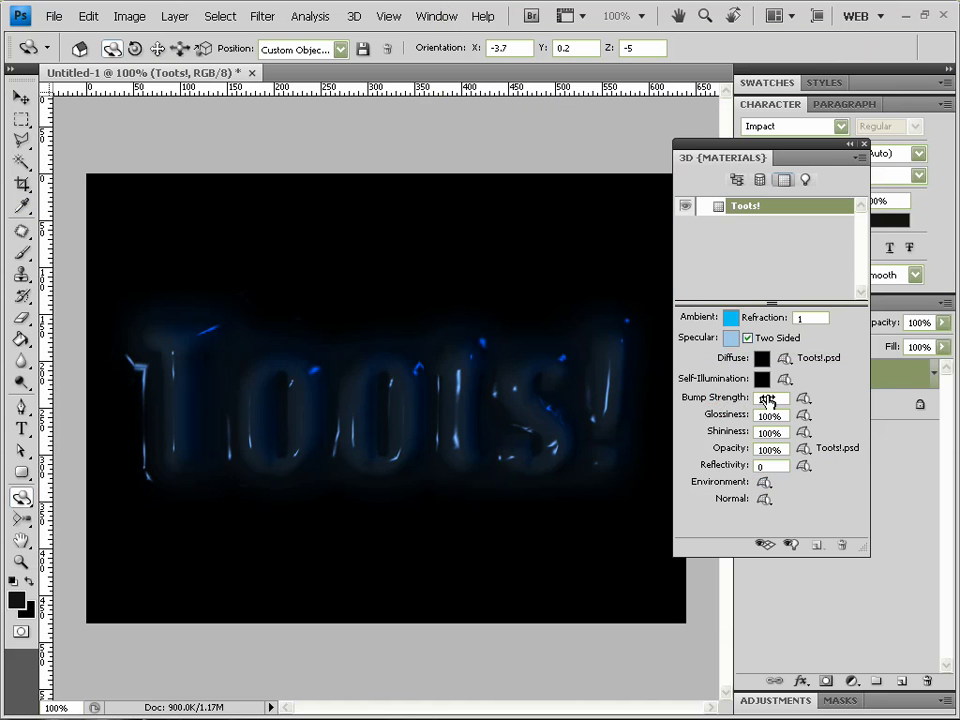
# Step: Keep Refraction at 1, raise Reflectivity to 100, and turn the text to X -8.3, Z -6.2
pyautogui.click(508, 382)
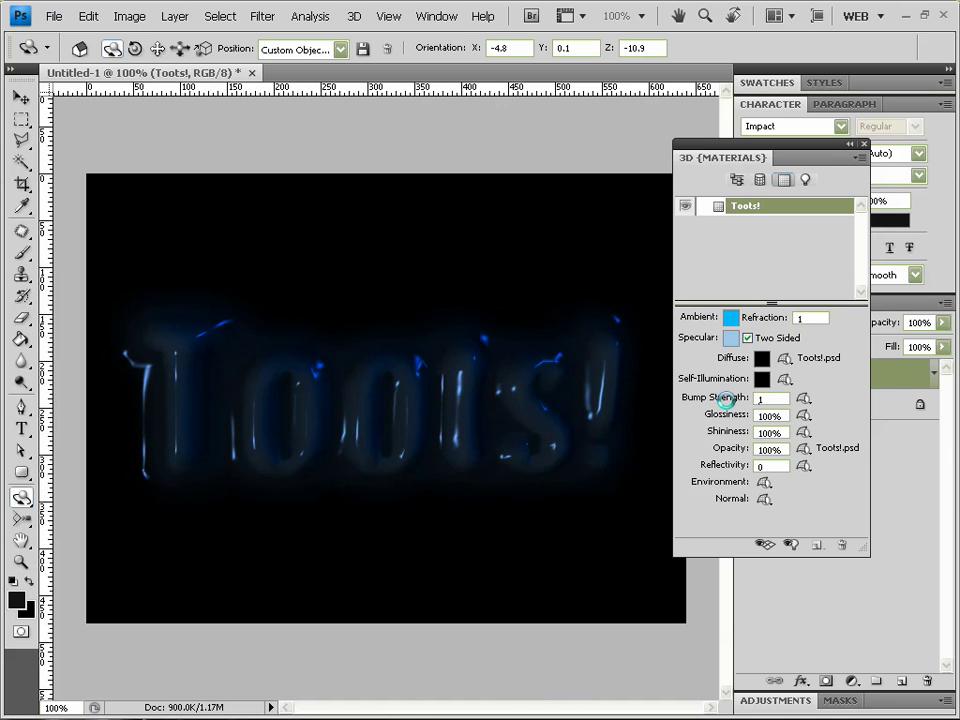
pyautogui.moveTo(759, 323); pyautogui.dragTo(904, 323)
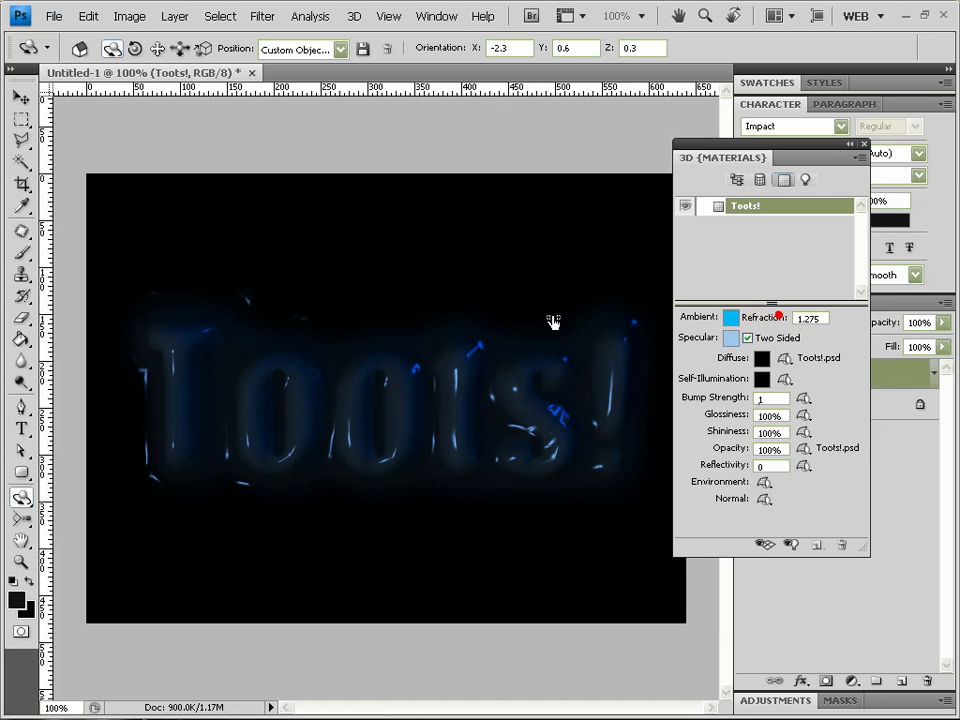
pyautogui.moveTo(553, 321); pyautogui.dragTo(336, 320)
pyautogui.moveTo(726, 467); pyautogui.dragTo(858, 466)
pyautogui.moveTo(390, 399); pyautogui.dragTo(400, 372)
# Step: Load the Box_Hill_14 landscape image as the material's environment texture
pyautogui.click(764, 482)
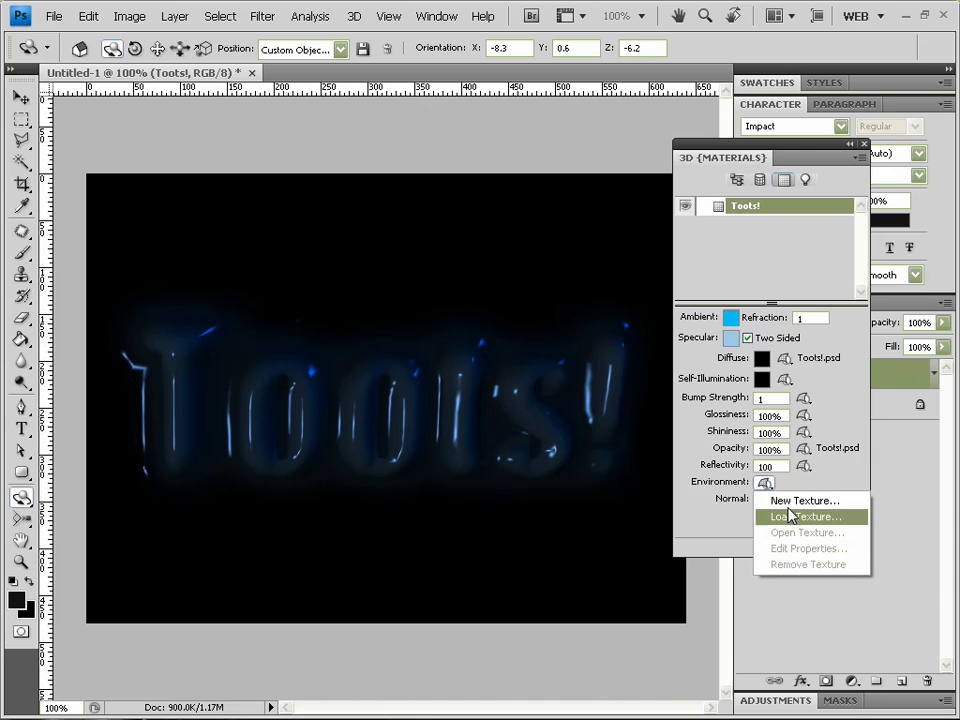
pyautogui.click(789, 517)
pyautogui.click(627, 88)
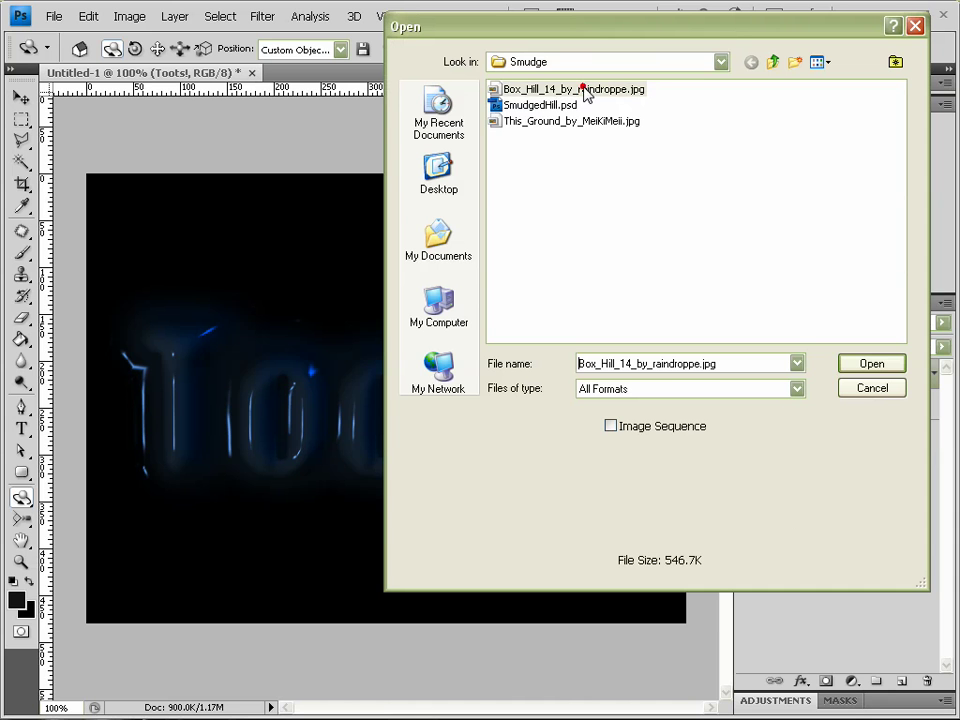
pyautogui.click(896, 368)
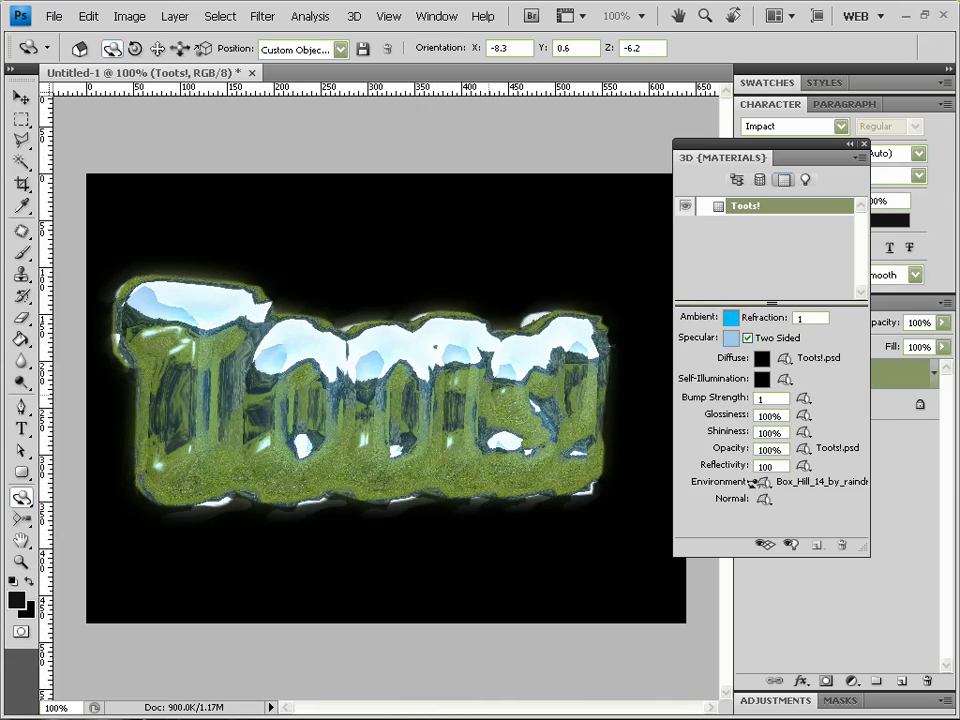
# Step: Lower Reflectivity to 9 and rotate the text to X 0.4 to preview the reflection
pyautogui.moveTo(693, 471); pyautogui.dragTo(648, 471)
pyautogui.moveTo(400, 386); pyautogui.dragTo(303, 411)
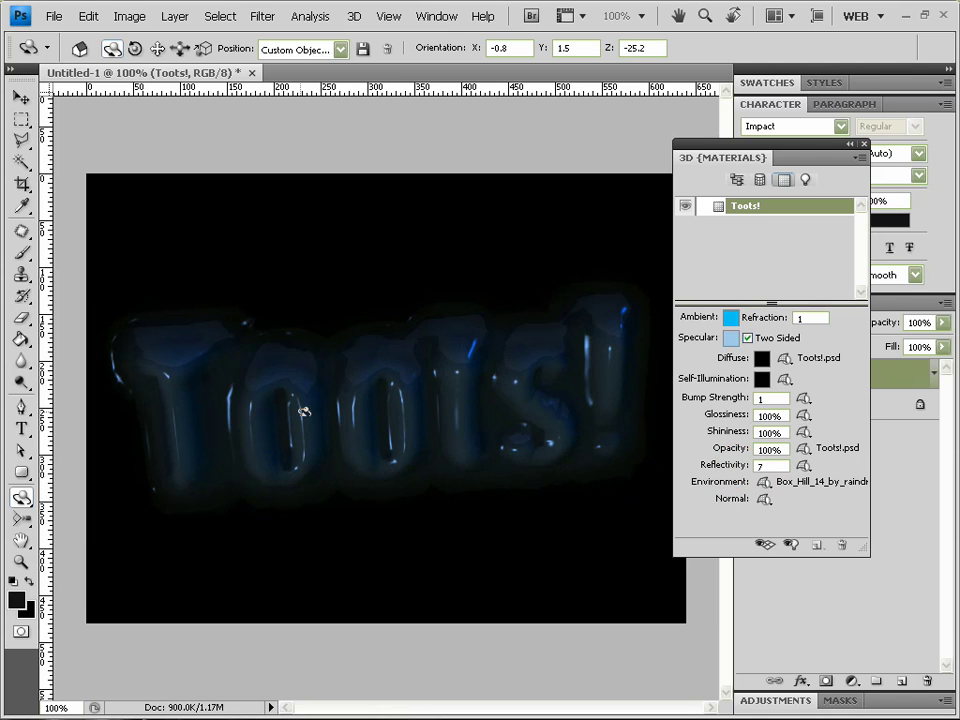
pyautogui.moveTo(729, 466); pyautogui.dragTo(740, 466)
pyautogui.moveTo(462, 381); pyautogui.dragTo(493, 329)
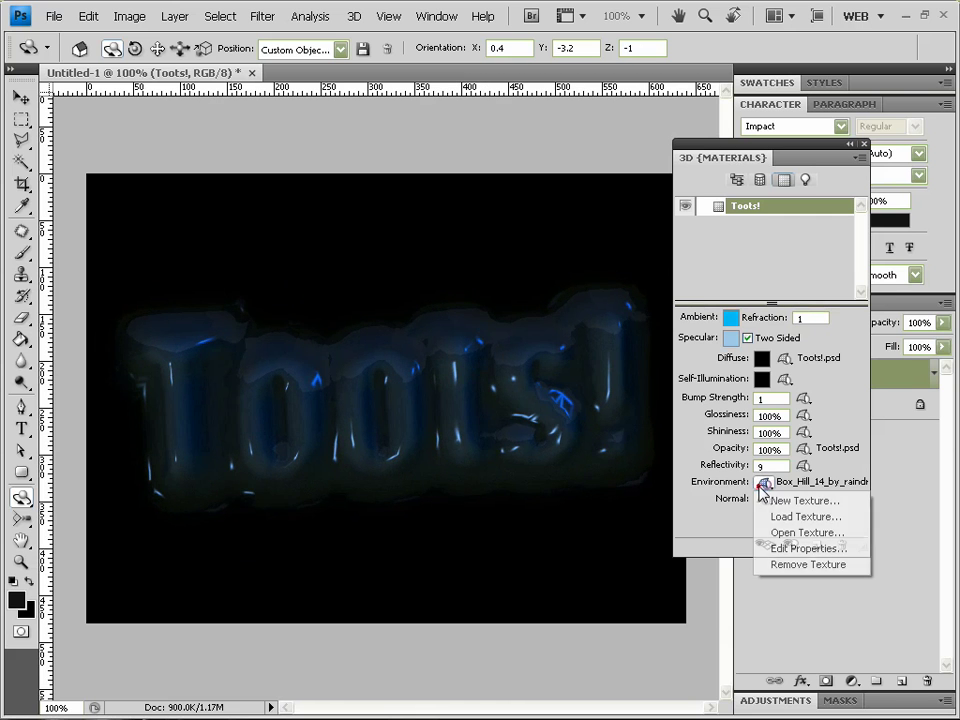
# Step: Remove the environment texture, set Reflectivity to 0, and turn the text to X 1.1, Y -3.2, Z 0.8
pyautogui.click(810, 564)
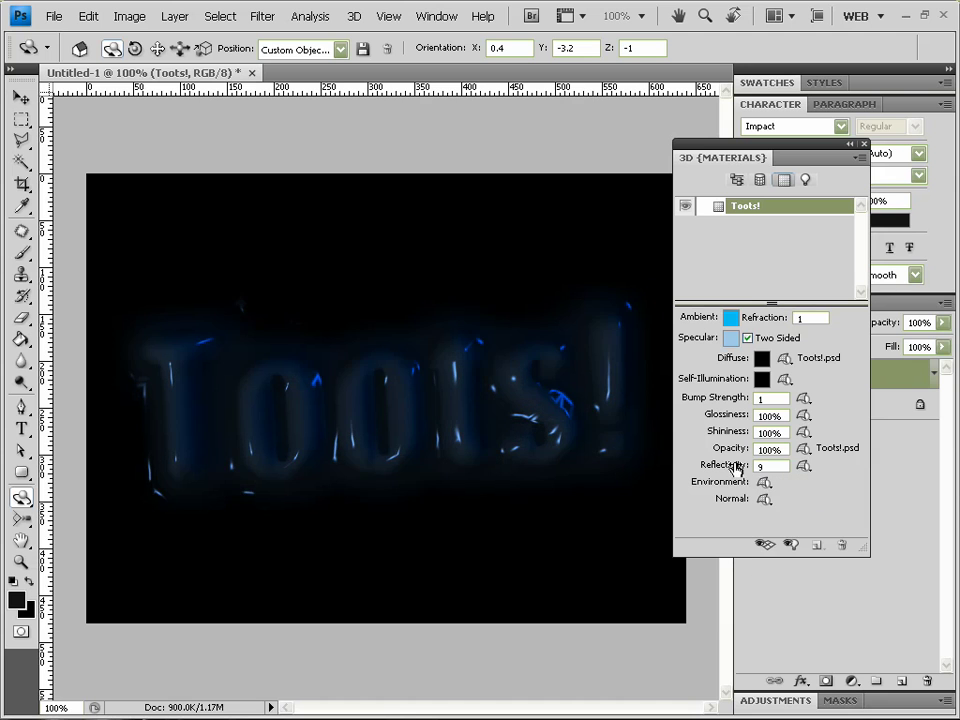
pyautogui.click(444, 399)
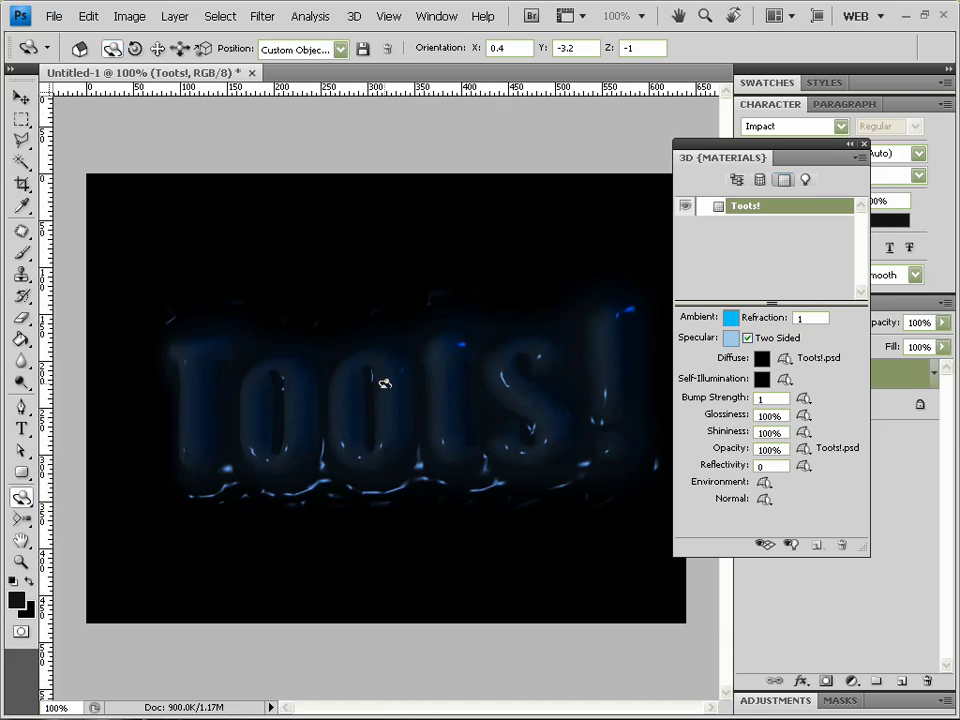
pyautogui.moveTo(540, 456); pyautogui.dragTo(442, 398)
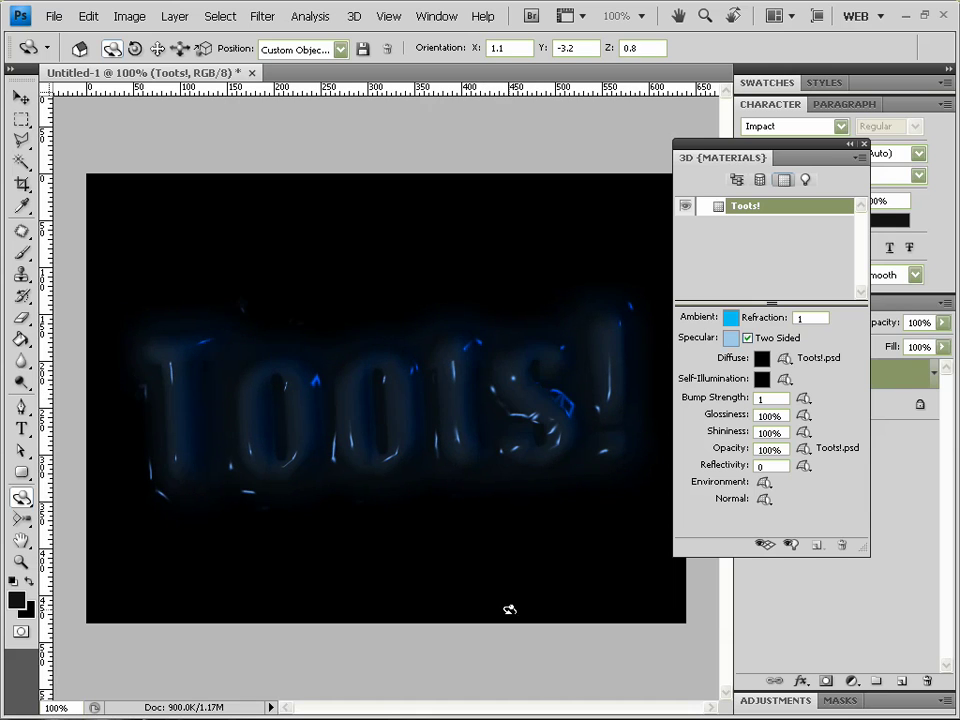